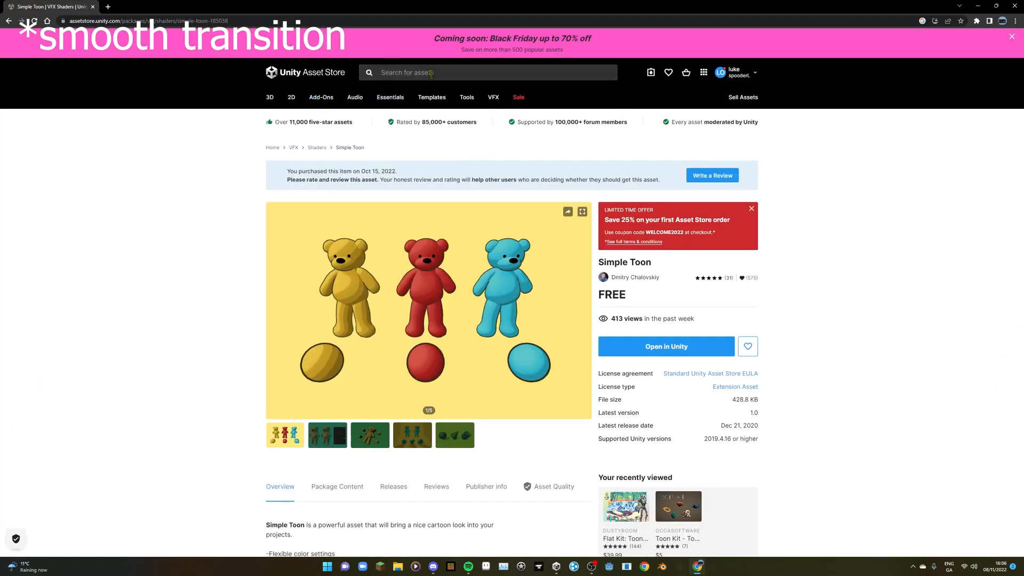
- Search the Asset Store for "toon shader", restrict the results to free assets, and open the Simple Toon asset page
{"action": "left_click", "coordinate": [431, 72]}
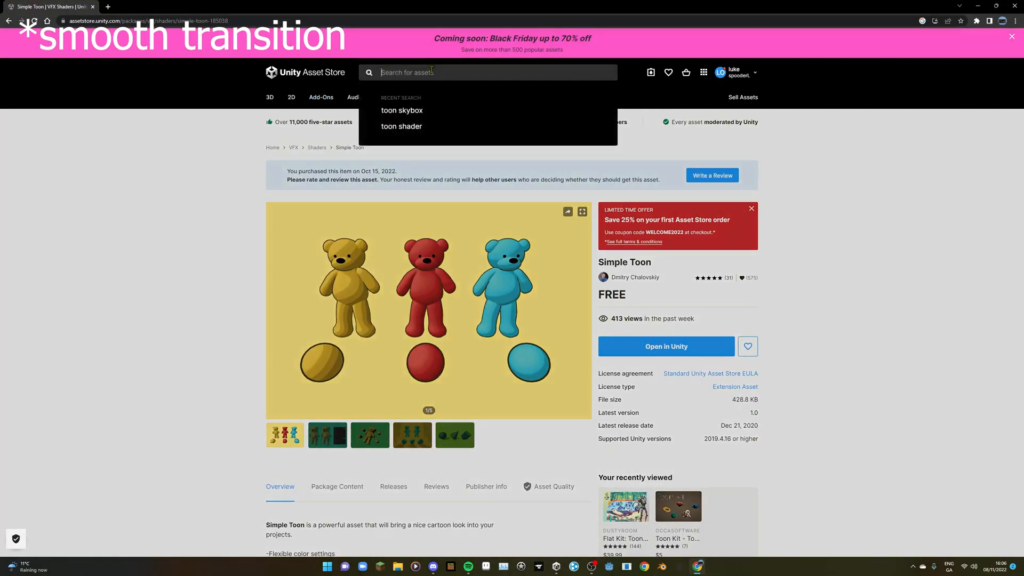
{"action": "left_click", "coordinate": [411, 126]}
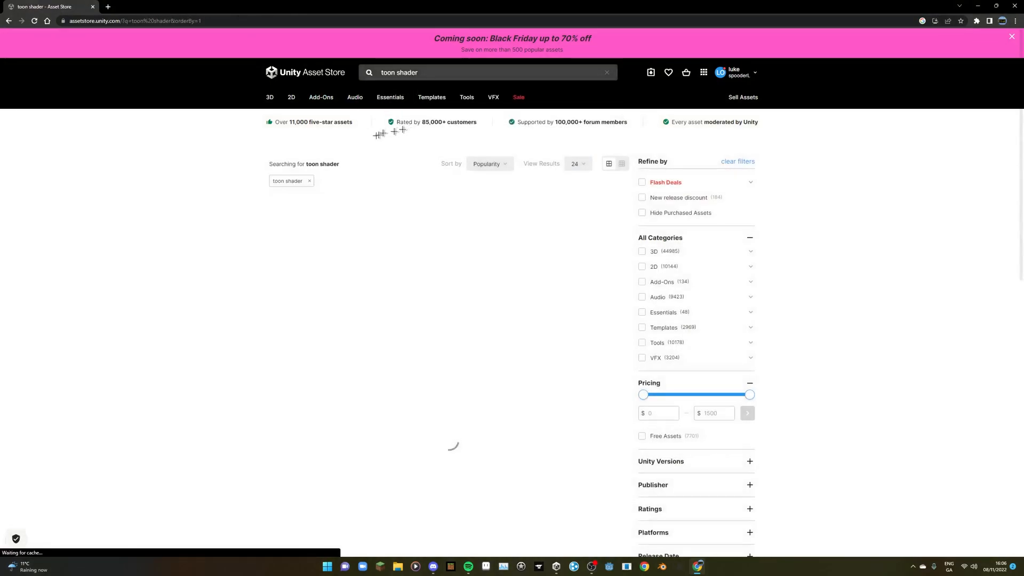
{"action": "left_click", "coordinate": [642, 376]}
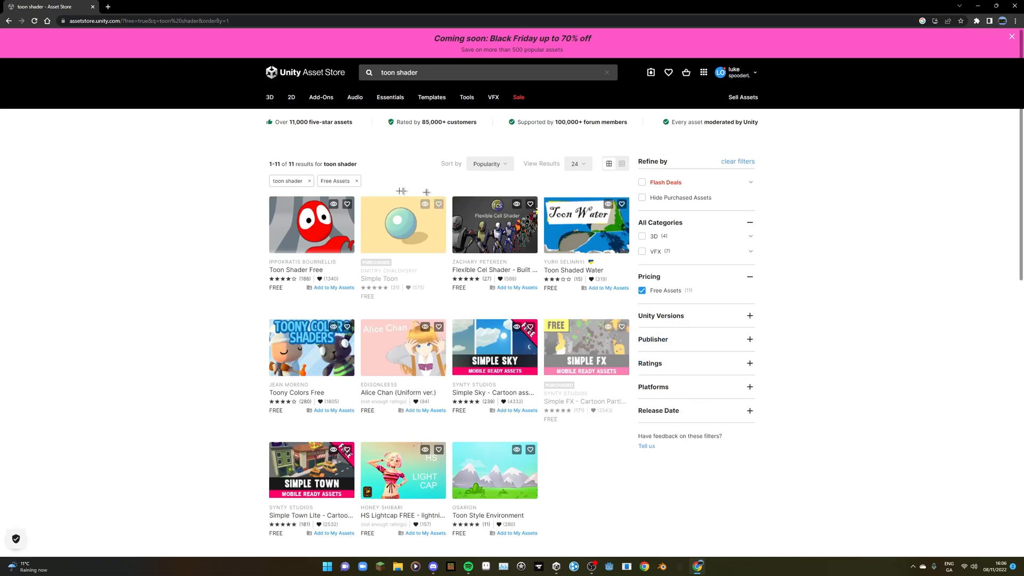
{"action": "left_click", "coordinate": [402, 232]}
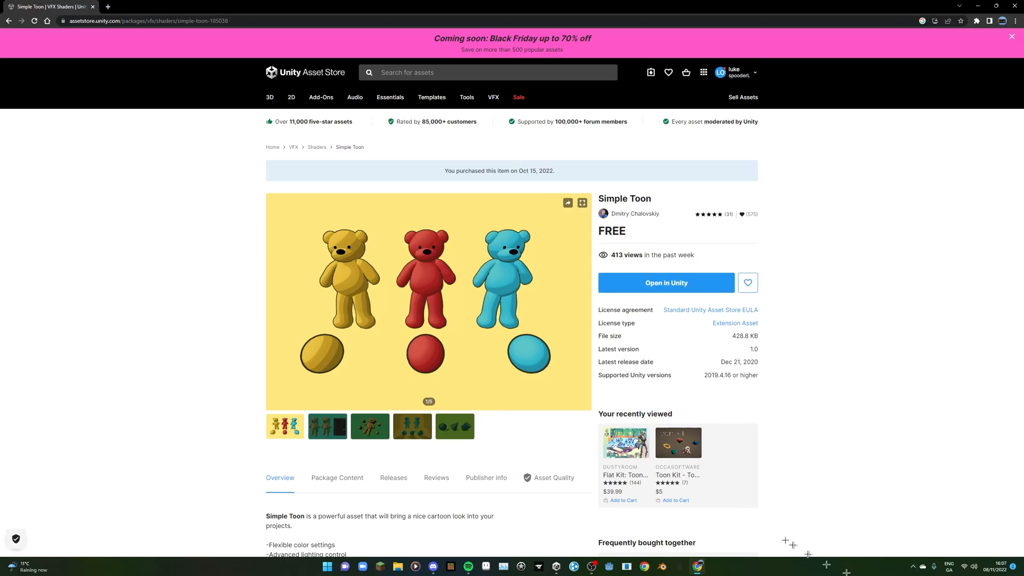
- Switch to Unity Hub and create a new project named "Toon Shader" from the 3D Core template
{"action": "left_click", "coordinate": [557, 567]}
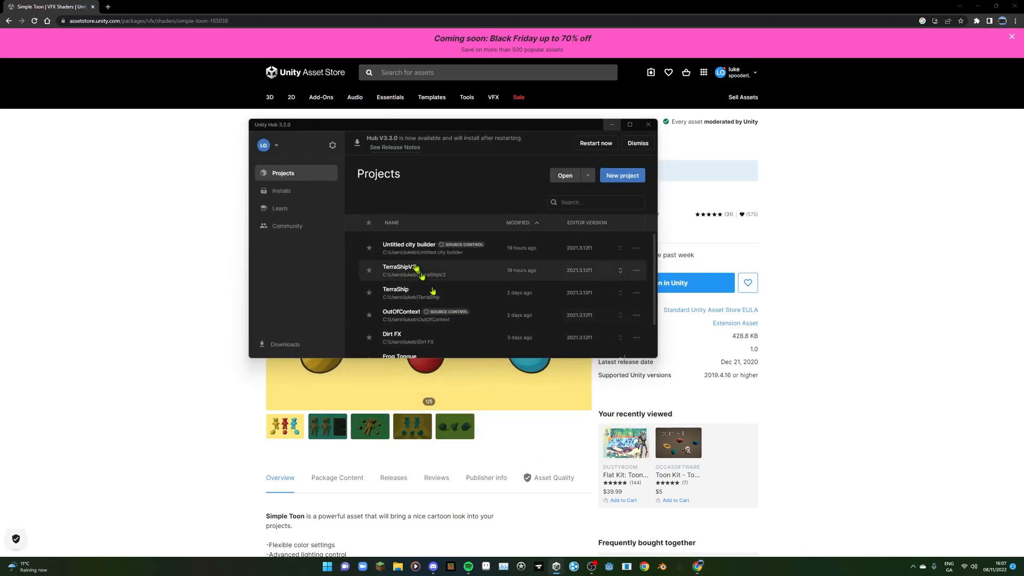
{"action": "left_click", "coordinate": [627, 178]}
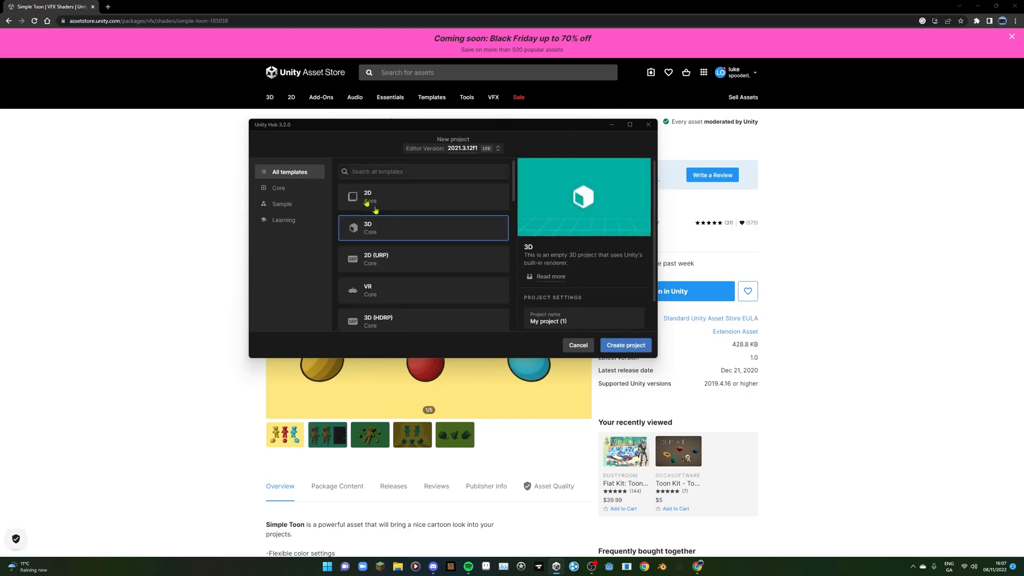
{"action": "scroll", "coordinate": [368, 261], "scroll_direction": "down", "scroll_amount": 3}
{"action": "left_click_drag", "start_coordinate": [580, 324], "coordinate": [472, 318]}
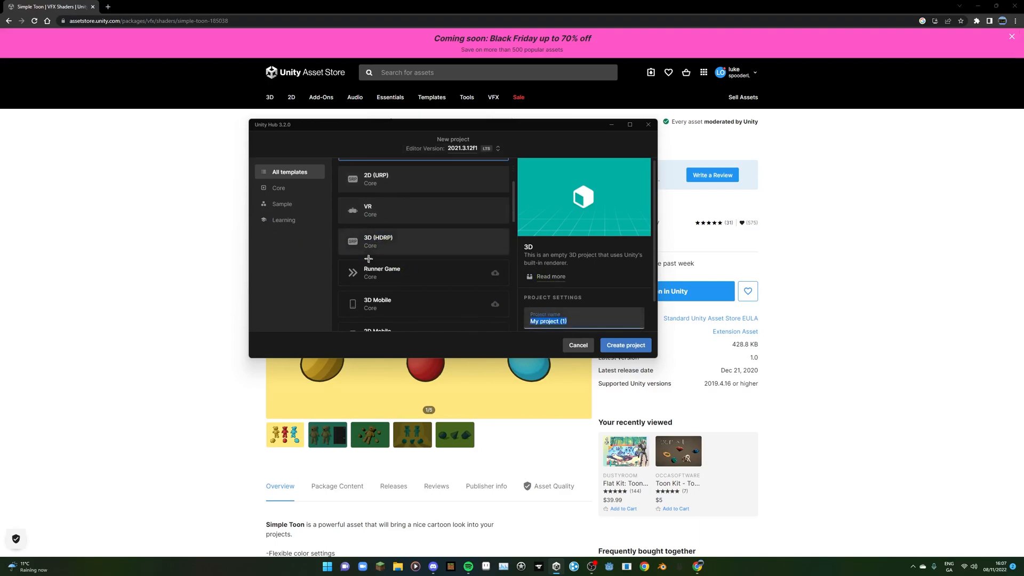
{"action": "scroll", "coordinate": [367, 260], "scroll_direction": "up", "scroll_amount": 3}
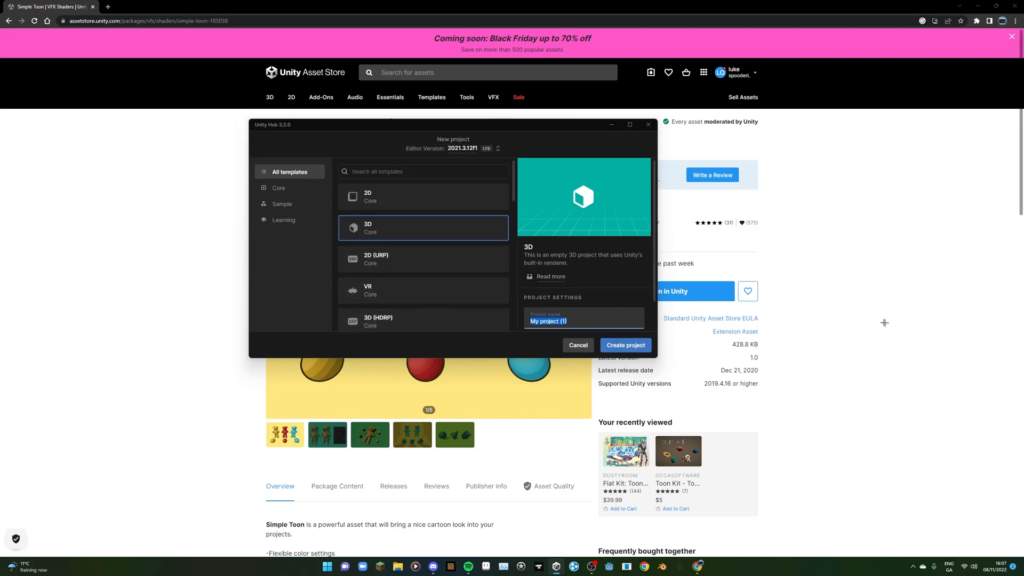
{"action": "type", "text": "Toon Shader"}
{"action": "left_click", "coordinate": [624, 347]}
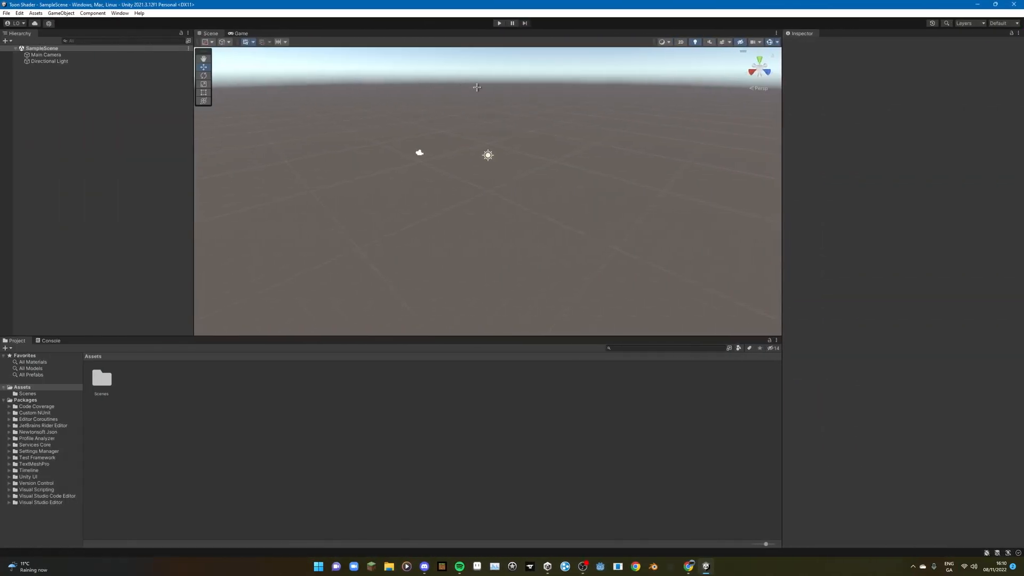
- Import the complete Simple Toon package from My Assets into the project with the Package Manager, and close it
{"action": "left_click", "coordinate": [122, 13]}
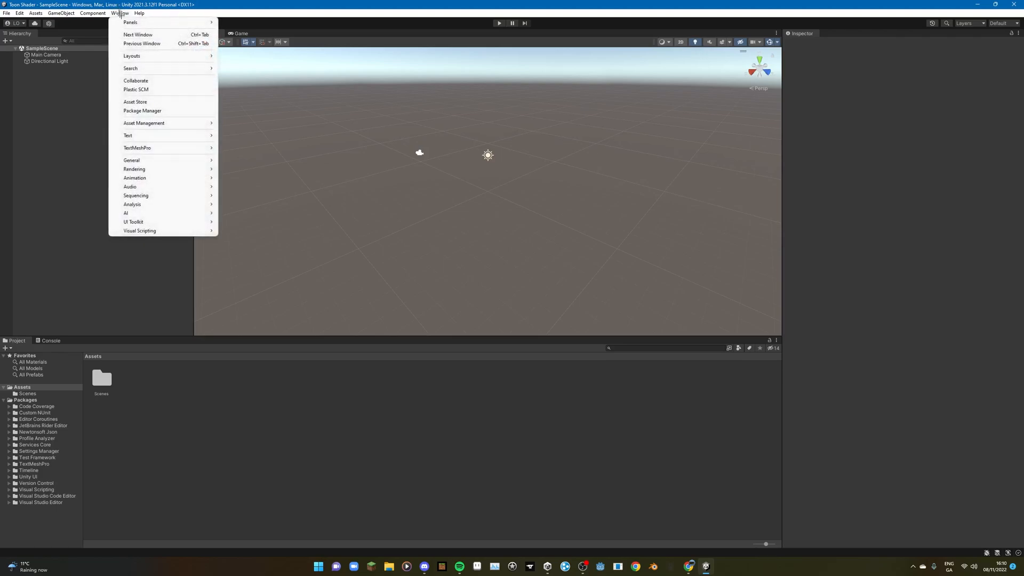
{"action": "left_click", "coordinate": [160, 110]}
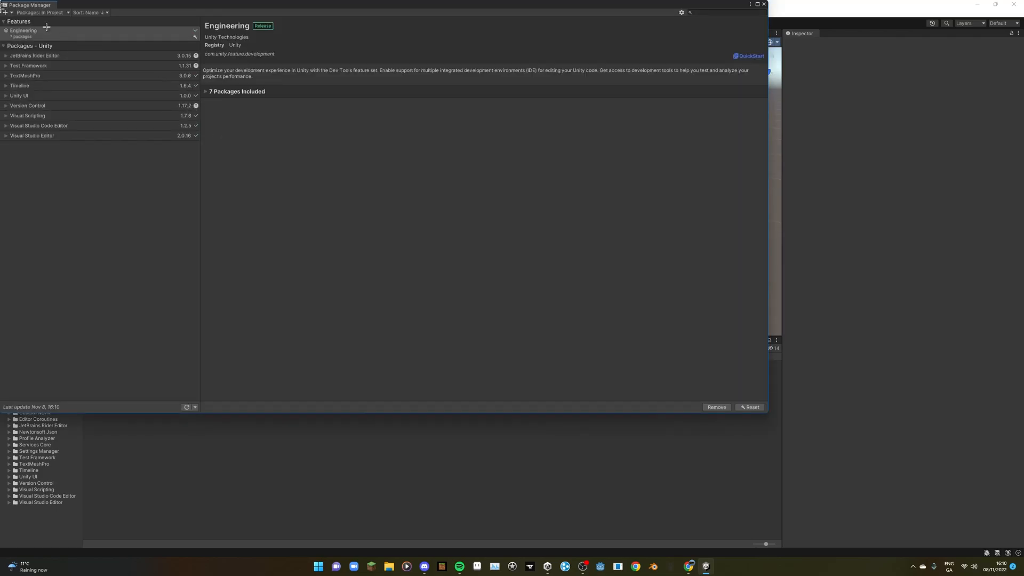
{"action": "left_click", "coordinate": [22, 12]}
{"action": "left_click", "coordinate": [33, 41]}
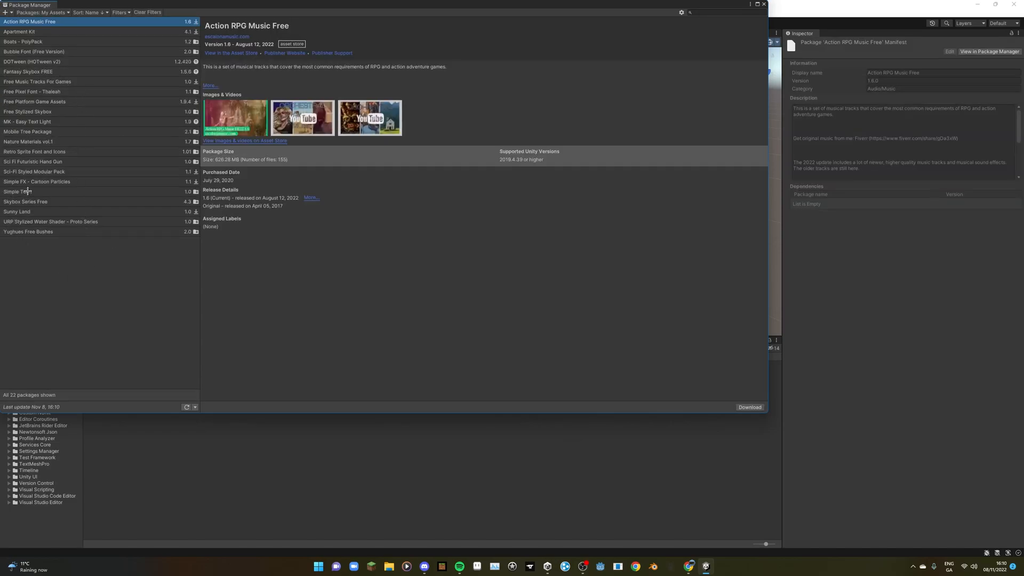
{"action": "left_click", "coordinate": [26, 191]}
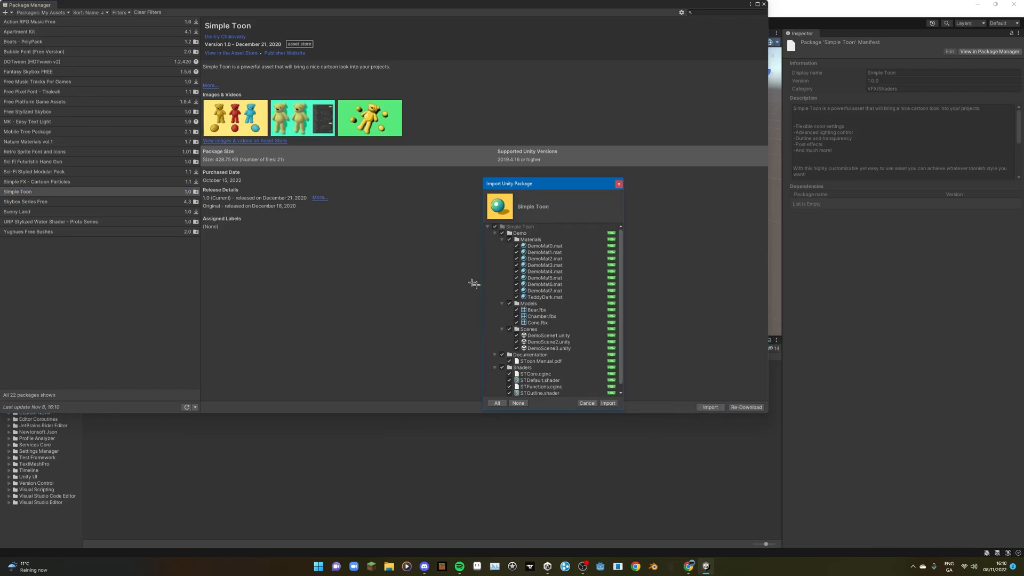
{"action": "left_click", "coordinate": [609, 404]}
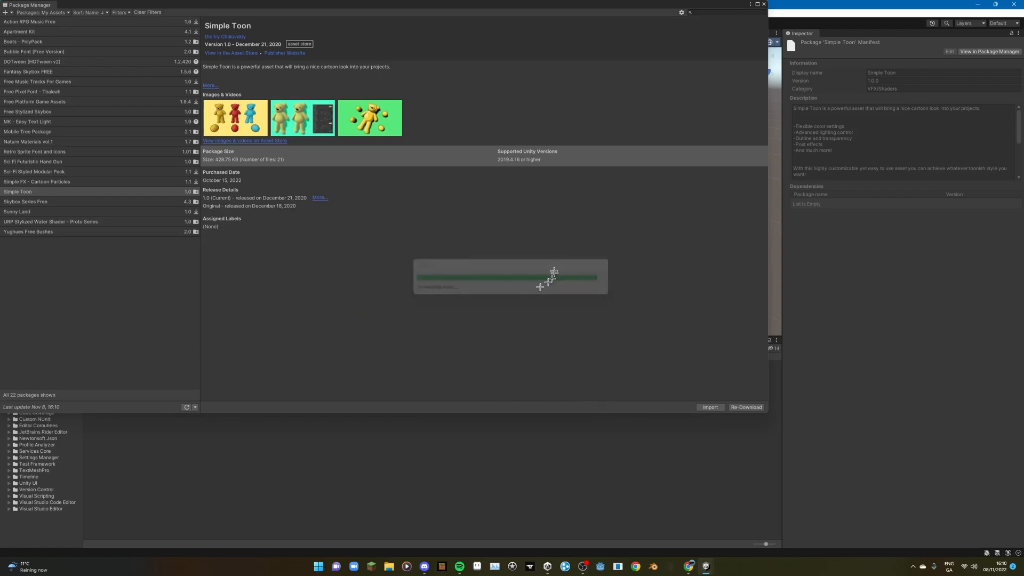
{"action": "left_click", "coordinate": [765, 4]}
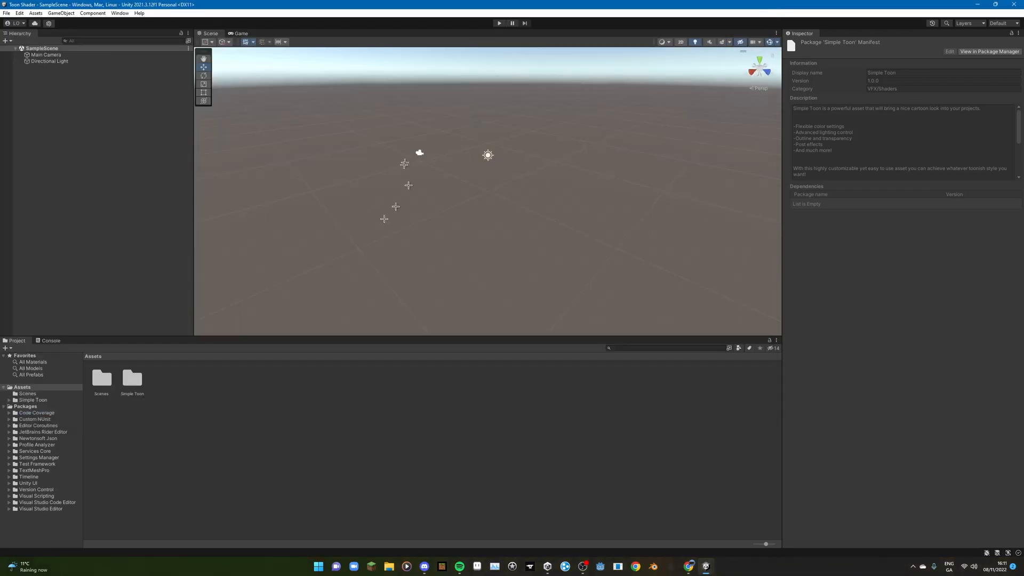
- Browse the Simple Toon Shaders folder and inspect the default, transparent and outline shader files
{"action": "left_click", "coordinate": [9, 401]}
{"action": "left_click", "coordinate": [33, 406]}
{"action": "left_click", "coordinate": [34, 419]}
{"action": "left_click", "coordinate": [132, 392]}
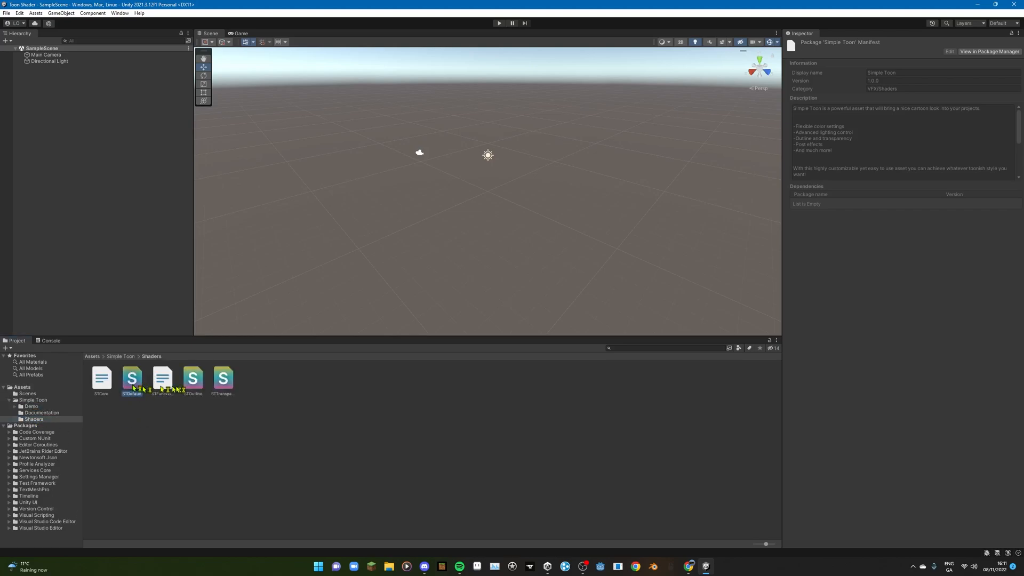
{"action": "left_click", "coordinate": [223, 384]}
{"action": "left_click", "coordinate": [200, 386]}
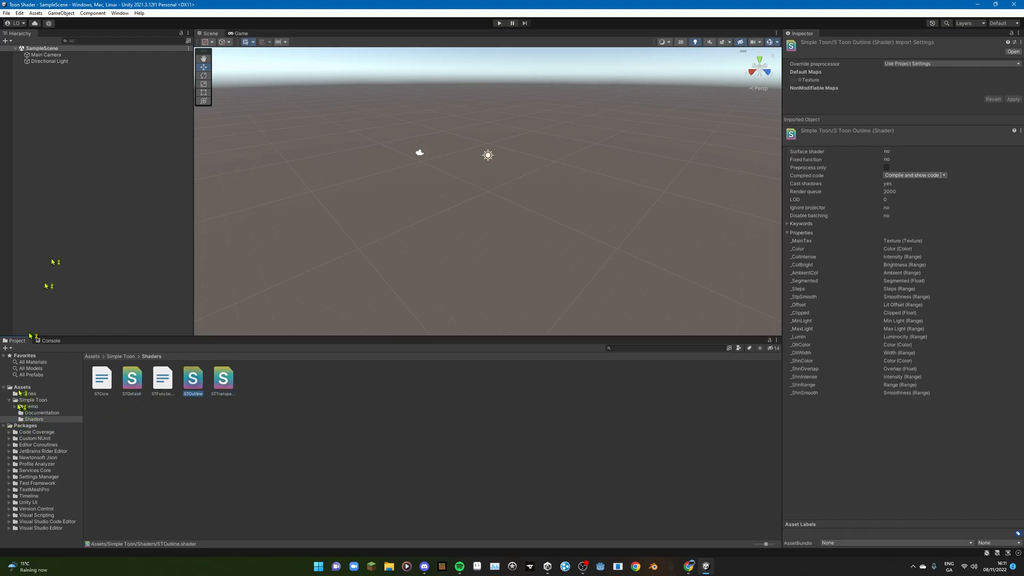
- Add a 3D sphere to the SampleScene
{"action": "left_click", "coordinate": [62, 200]}
{"action": "right_click", "coordinate": [61, 155]}
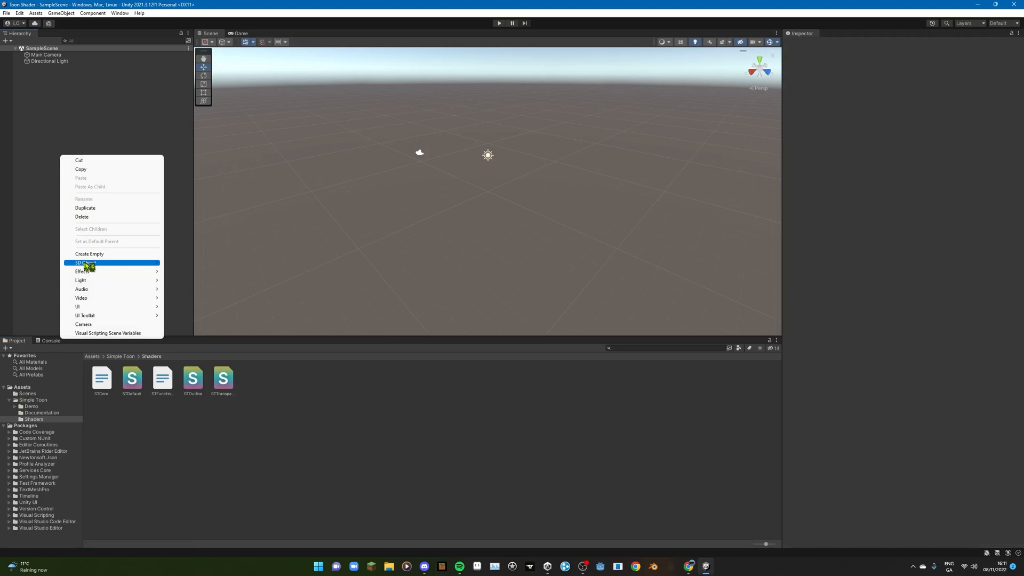
{"action": "mouse_move", "coordinate": [88, 266]}
{"action": "left_click", "coordinate": [195, 275]}
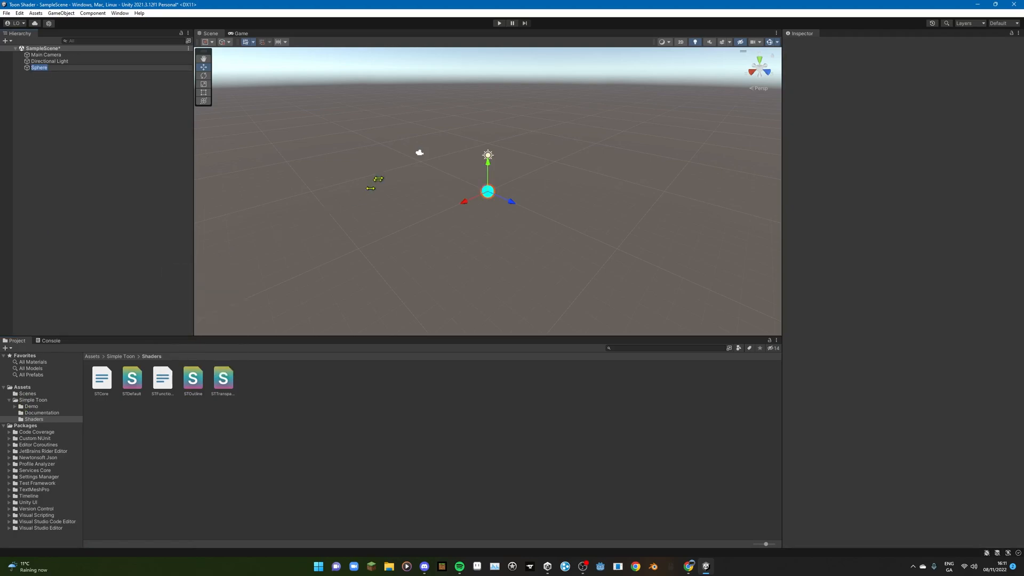
{"action": "scroll", "coordinate": [394, 178], "scroll_direction": "up", "scroll_amount": 3}
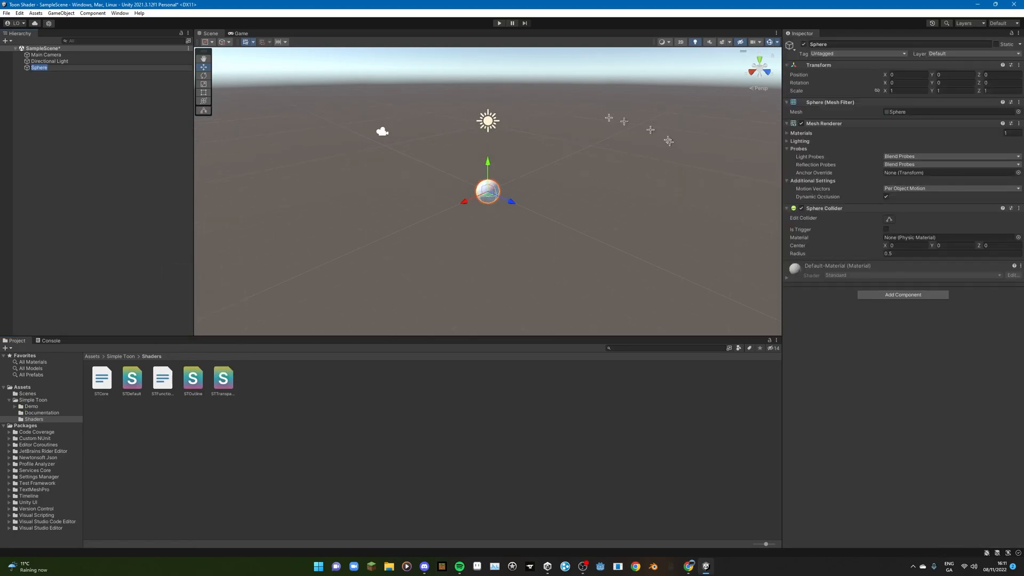
- Scale the sphere up uniformly to about 4.39 on all axes
{"action": "left_click", "coordinate": [204, 83]}
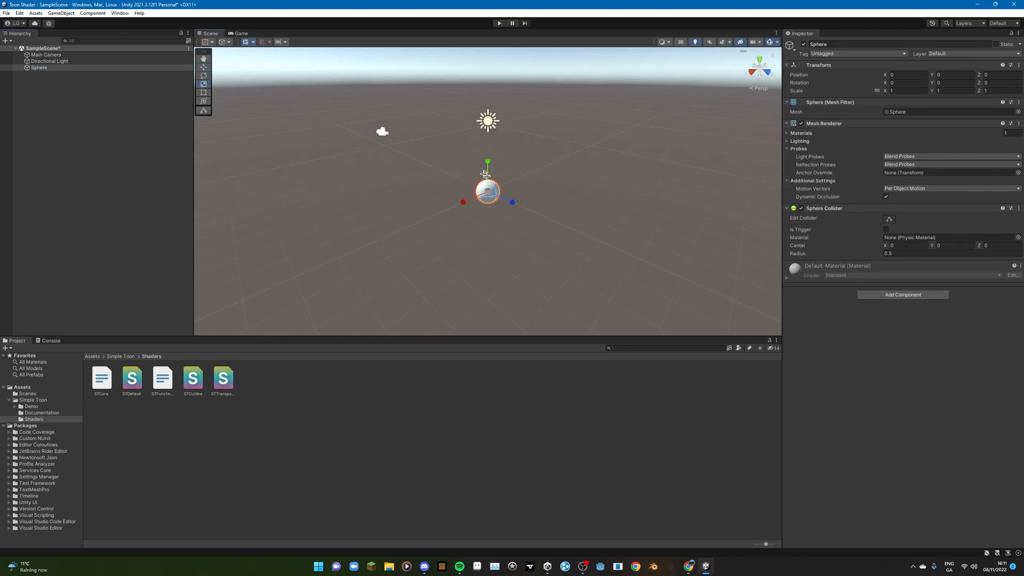
{"action": "left_click_drag", "start_coordinate": [487, 190], "coordinate": [613, 248]}
{"action": "middle_click_drag", "start_coordinate": [560, 242], "coordinate": [609, 226]}
{"action": "right_click_drag", "start_coordinate": [610, 226], "coordinate": [567, 199]}
{"action": "middle_click_drag", "start_coordinate": [570, 199], "coordinate": [459, 211]}
{"action": "scroll", "coordinate": [410, 223], "scroll_direction": "up", "scroll_amount": 4}
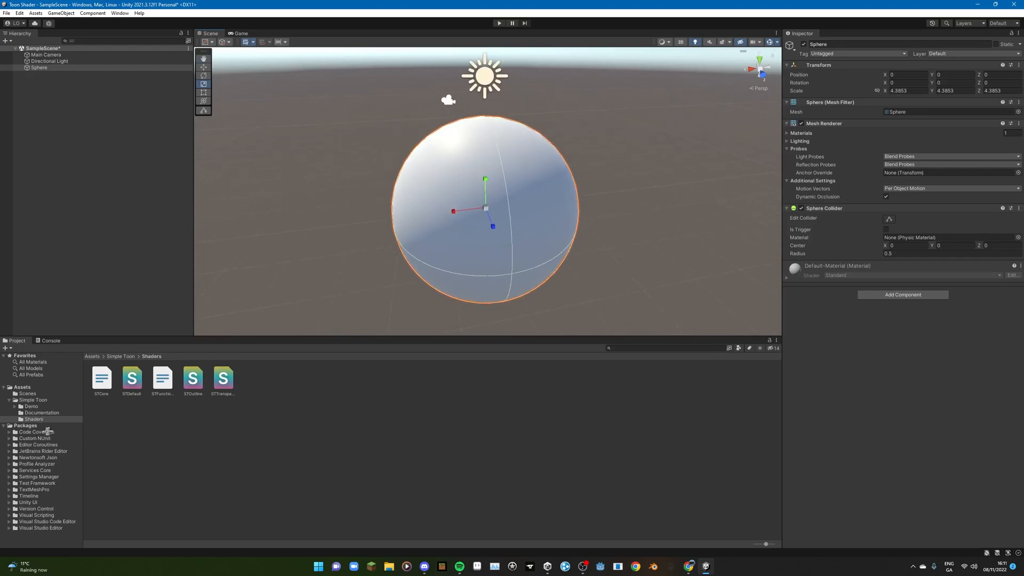
- Create a new material named "Toon Shader" in the Assets folder
{"action": "left_click", "coordinate": [26, 387]}
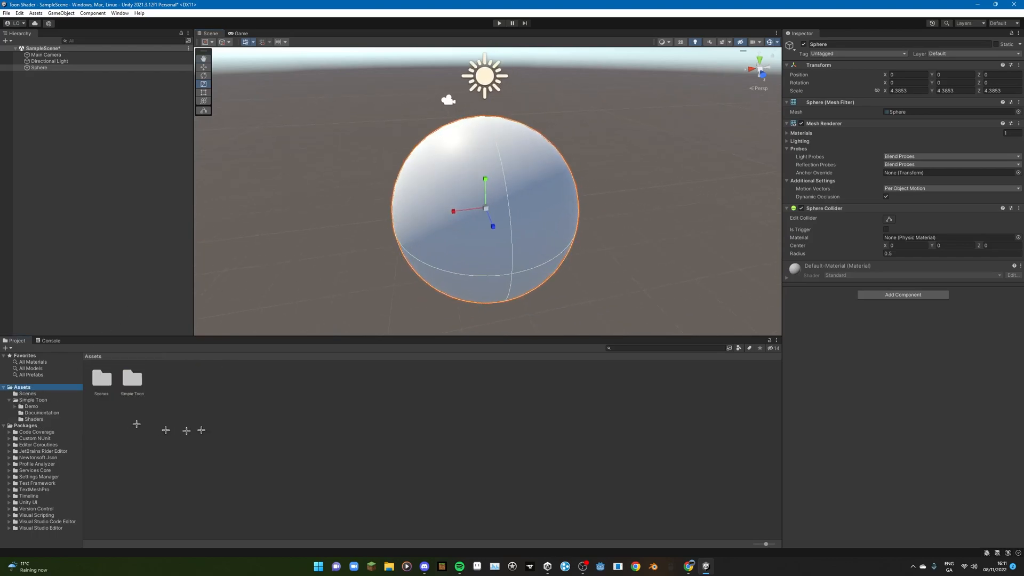
{"action": "right_click", "coordinate": [208, 391]}
{"action": "mouse_move", "coordinate": [240, 177]}
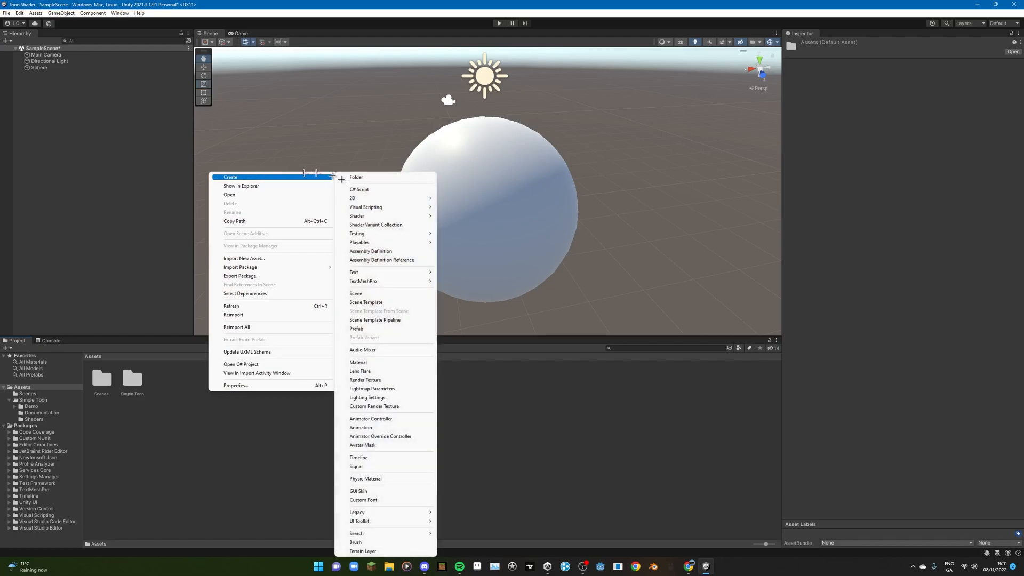
{"action": "left_click", "coordinate": [365, 362]}
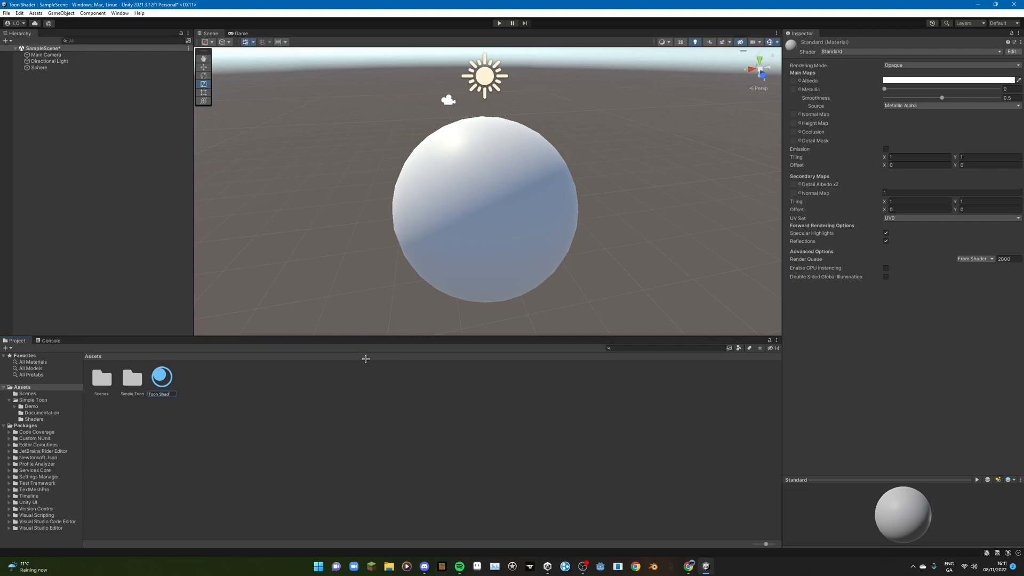
{"action": "key", "text": "Return"}
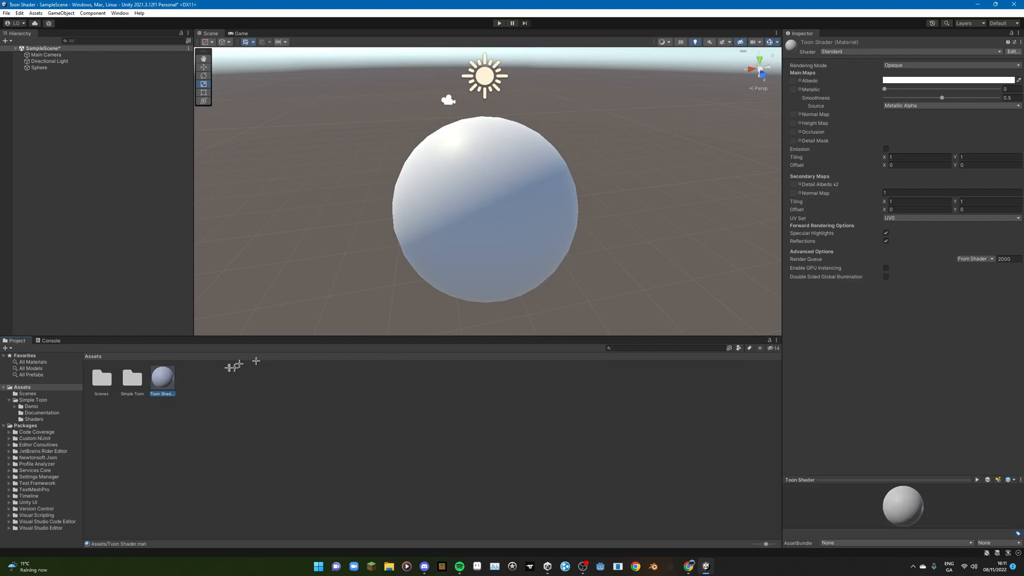
- Set the Toon Shader material's shader to Simple Toon/SToon Outline
{"action": "left_click", "coordinate": [834, 52]}
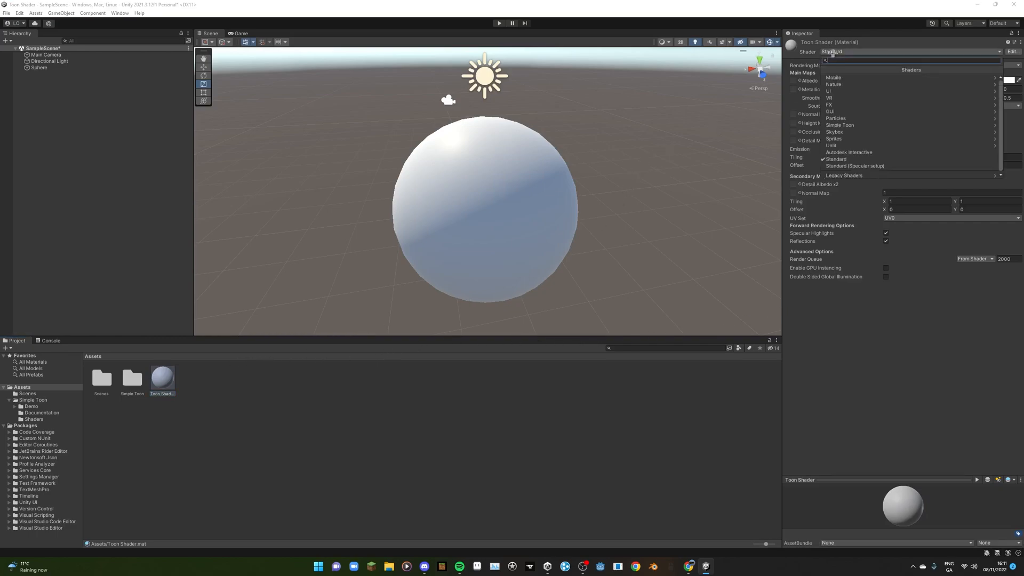
{"action": "left_click", "coordinate": [846, 127]}
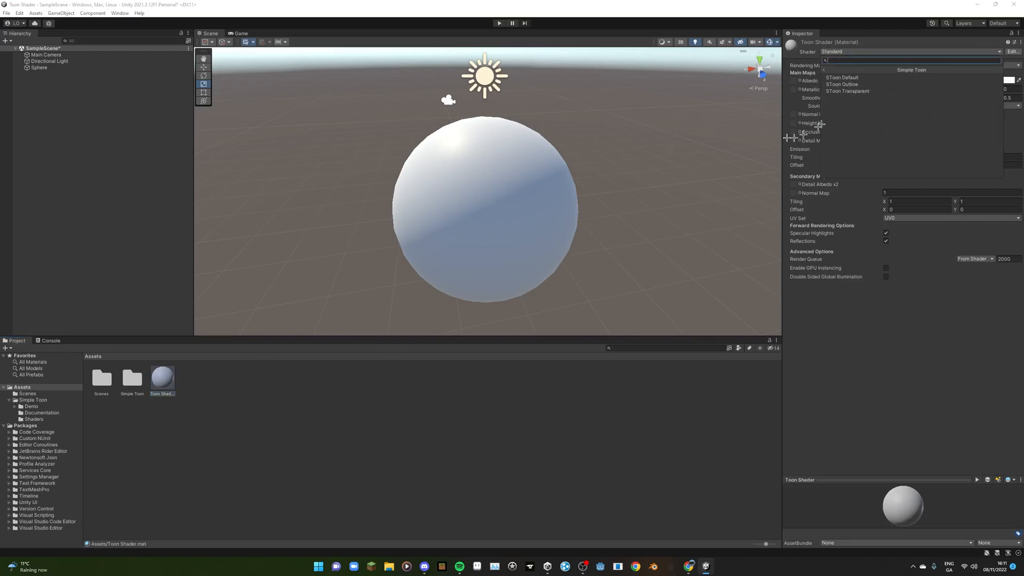
{"action": "left_click", "coordinate": [846, 84]}
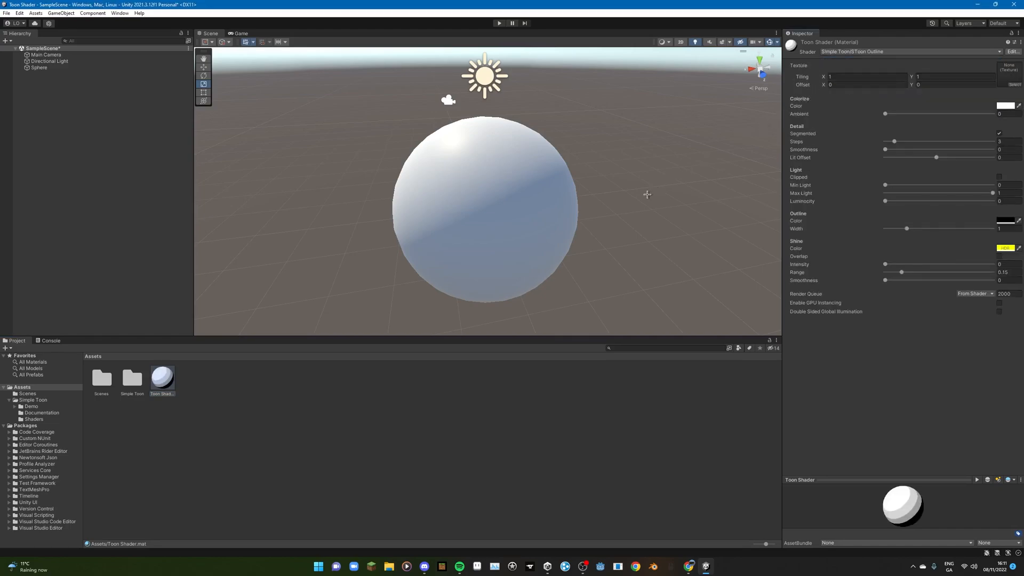
- Apply the Toon Shader material to the sphere and check its shading from several angles
{"action": "mouse_move", "coordinate": [161, 377]}
{"action": "left_mouse_down"}
{"action": "mouse_move", "coordinate": [457, 290]}
{"action": "mouse_move", "coordinate": [462, 273]}
{"action": "left_mouse_up"}
{"action": "middle_click_drag", "start_coordinate": [421, 291], "coordinate": [449, 306]}
{"action": "mouse_move", "coordinate": [449, 307]}
{"action": "right_mouse_down"}
{"action": "mouse_move", "coordinate": [542, 288]}
{"action": "mouse_move", "coordinate": [585, 213]}
{"action": "mouse_move", "coordinate": [523, 195]}
{"action": "right_mouse_up"}
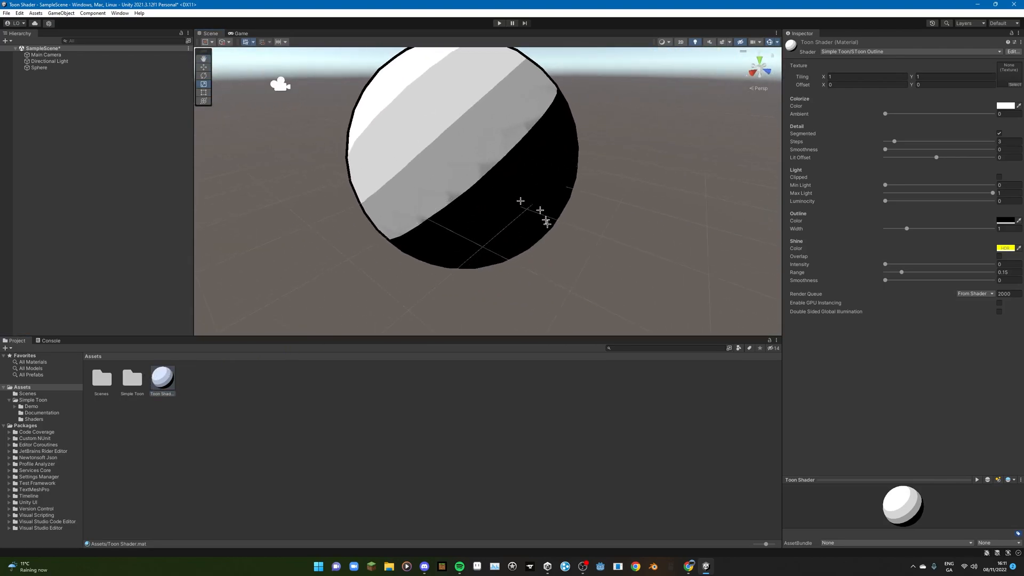
{"action": "middle_click_drag", "start_coordinate": [536, 213], "coordinate": [566, 259]}
{"action": "scroll", "coordinate": [556, 256], "scroll_direction": "down", "scroll_amount": 8}
{"action": "middle_click_drag", "start_coordinate": [487, 192], "coordinate": [496, 232]}
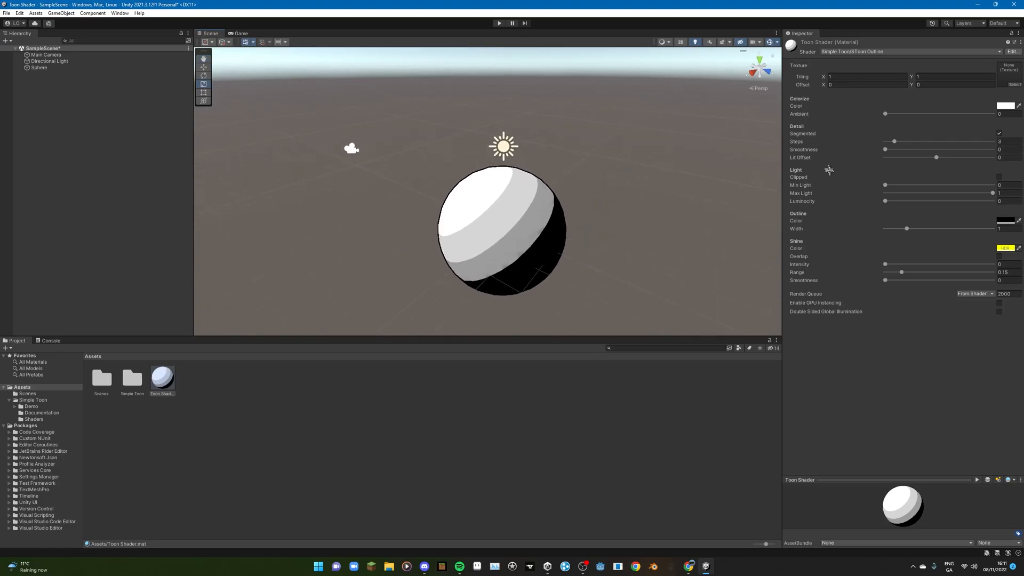
- Raise the Toon Shader material's Min Light to about 0.215 and check the lighter shadow on the sphere
{"action": "mouse_move", "coordinate": [887, 183]}
{"action": "left_mouse_down"}
{"action": "mouse_move", "coordinate": [919, 196]}
{"action": "mouse_move", "coordinate": [875, 197]}
{"action": "left_mouse_up"}
{"action": "middle_click_drag", "start_coordinate": [643, 205], "coordinate": [585, 165]}
{"action": "right_click_drag", "start_coordinate": [595, 188], "coordinate": [538, 166]}
{"action": "middle_click_drag", "start_coordinate": [547, 179], "coordinate": [524, 167]}
{"action": "scroll", "coordinate": [536, 181], "scroll_direction": "up", "scroll_amount": 4}
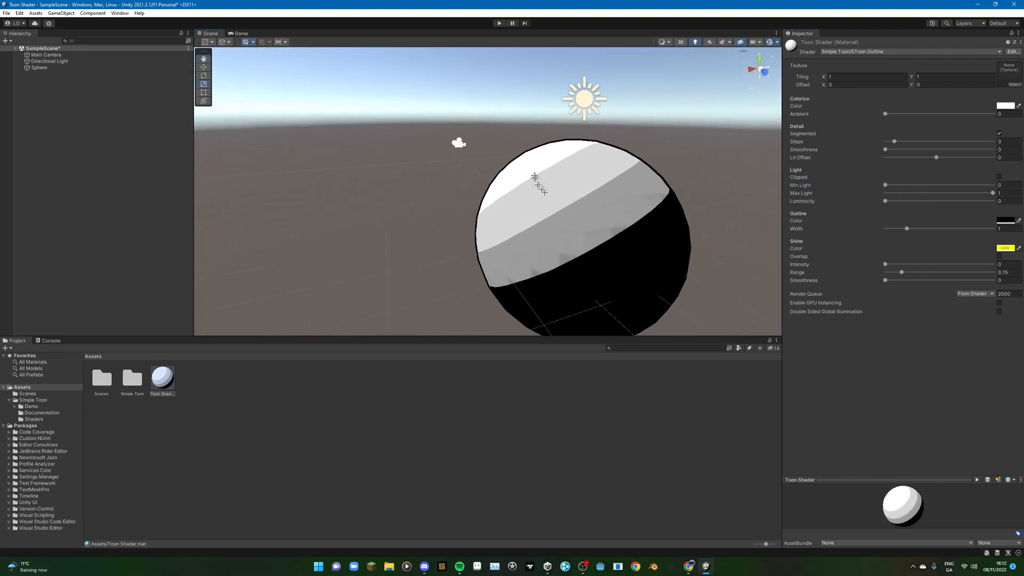
{"action": "scroll", "coordinate": [583, 255], "scroll_direction": "up", "scroll_amount": 3}
{"action": "middle_click_drag", "start_coordinate": [587, 262], "coordinate": [564, 288]}
{"action": "scroll", "coordinate": [564, 287], "scroll_direction": "down", "scroll_amount": 3}
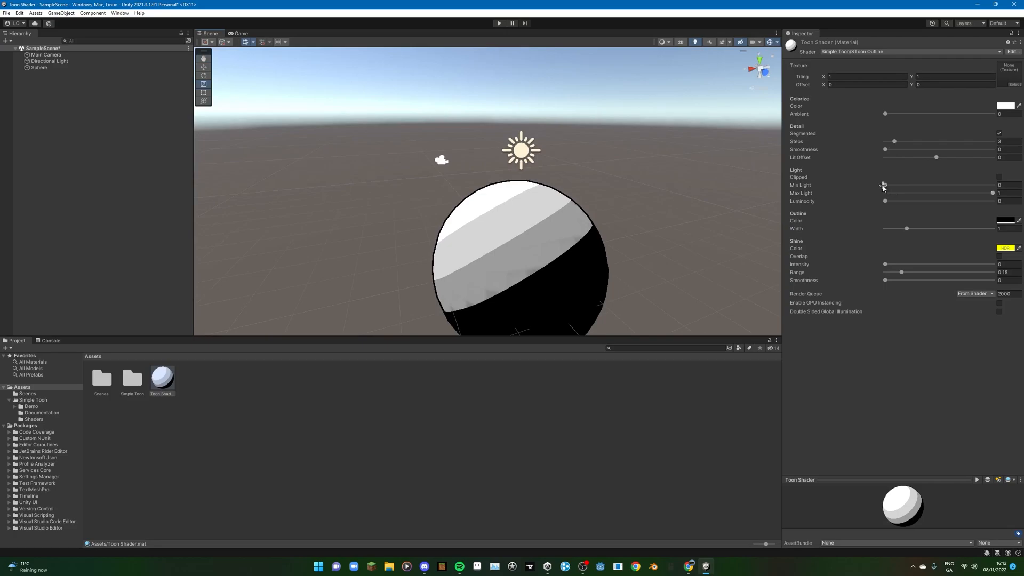
{"action": "left_click_drag", "start_coordinate": [888, 185], "coordinate": [910, 186]}
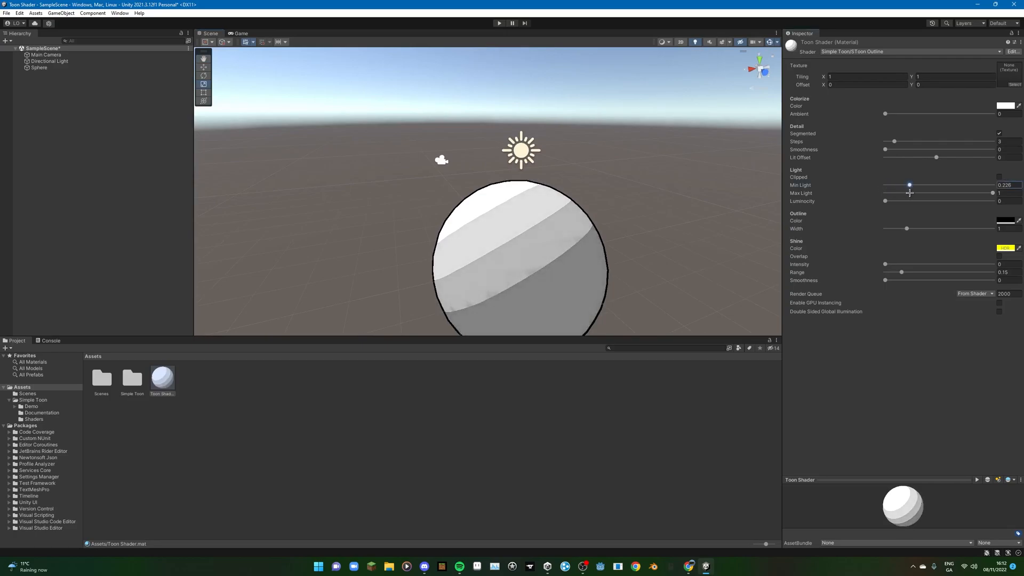
{"action": "middle_click_drag", "start_coordinate": [525, 255], "coordinate": [592, 222]}
{"action": "right_click_drag", "start_coordinate": [593, 222], "coordinate": [613, 229]}
{"action": "middle_click_drag", "start_coordinate": [593, 224], "coordinate": [557, 251]}
{"action": "scroll", "coordinate": [553, 240], "scroll_direction": "up", "scroll_amount": 6}
{"action": "scroll", "coordinate": [535, 235], "scroll_direction": "down", "scroll_amount": 6}
{"action": "scroll", "coordinate": [581, 270], "scroll_direction": "down", "scroll_amount": 3}
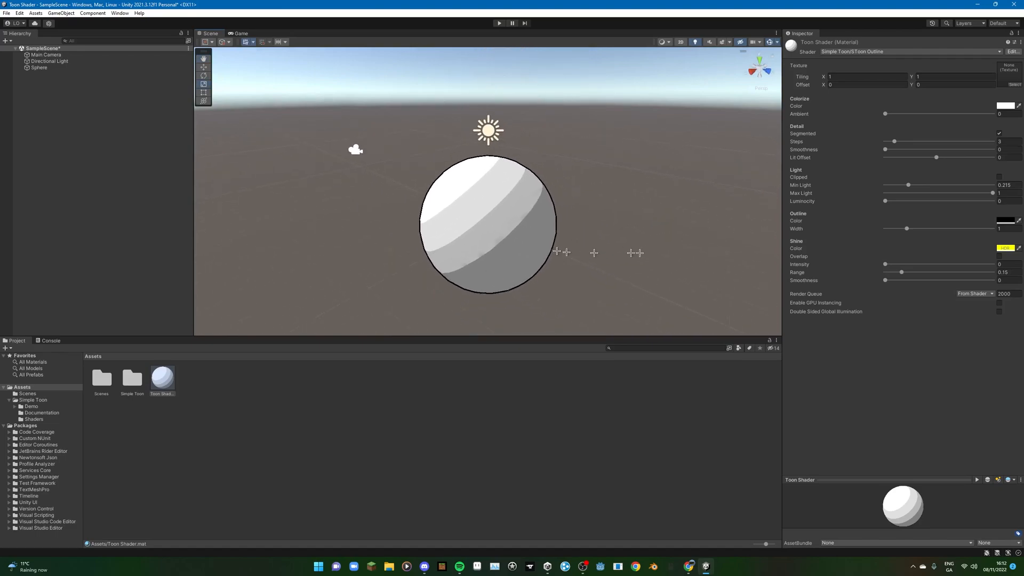
- Increase the Toon Shader material's Outline Width to about 1.95 and check the thicker outline on the sphere
{"action": "left_click_drag", "start_coordinate": [901, 229], "coordinate": [928, 244]}
{"action": "scroll", "coordinate": [737, 227], "scroll_direction": "up", "scroll_amount": 3}
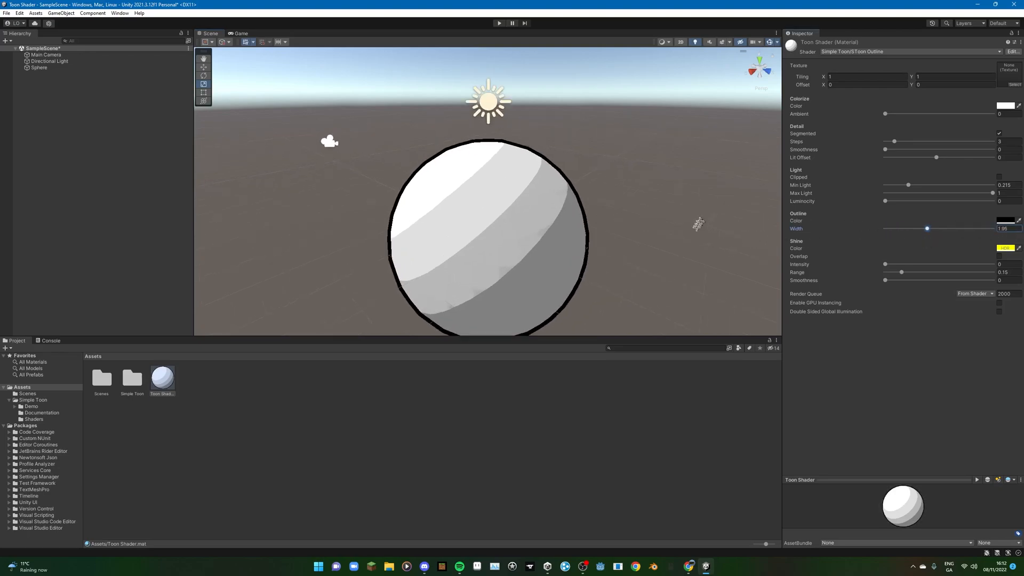
{"action": "middle_click_drag", "start_coordinate": [697, 221], "coordinate": [742, 206]}
{"action": "scroll", "coordinate": [693, 236], "scroll_direction": "down", "scroll_amount": 4}
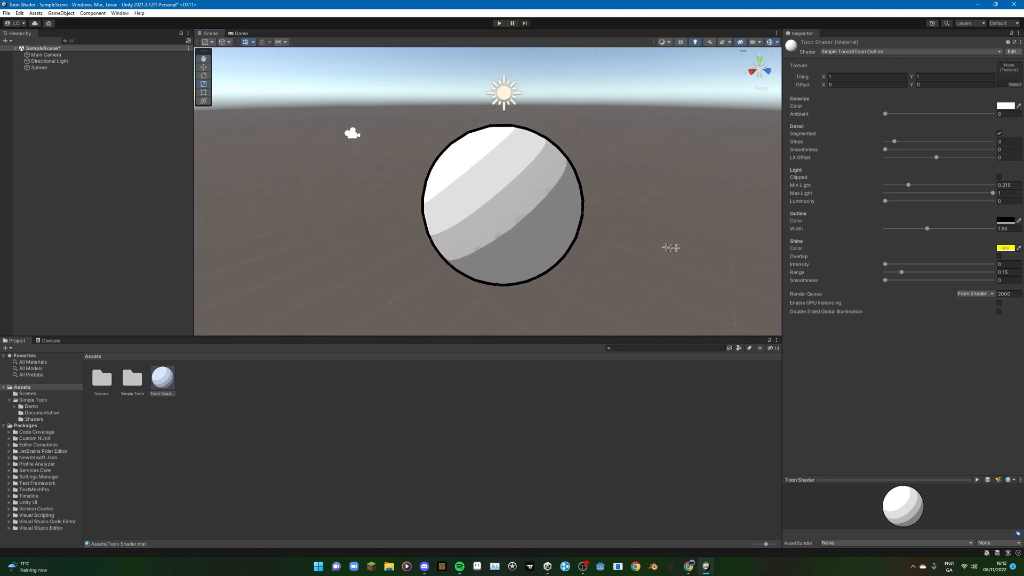
- Give the Toon Shader material a small shine spot with Shine Intensity about 0.785 and Range about 0.018
{"action": "left_click_drag", "start_coordinate": [885, 266], "coordinate": [970, 265]}
{"action": "right_click_drag", "start_coordinate": [568, 207], "coordinate": [587, 238]}
{"action": "key", "text": "a"}
{"action": "key", "text": "a"}
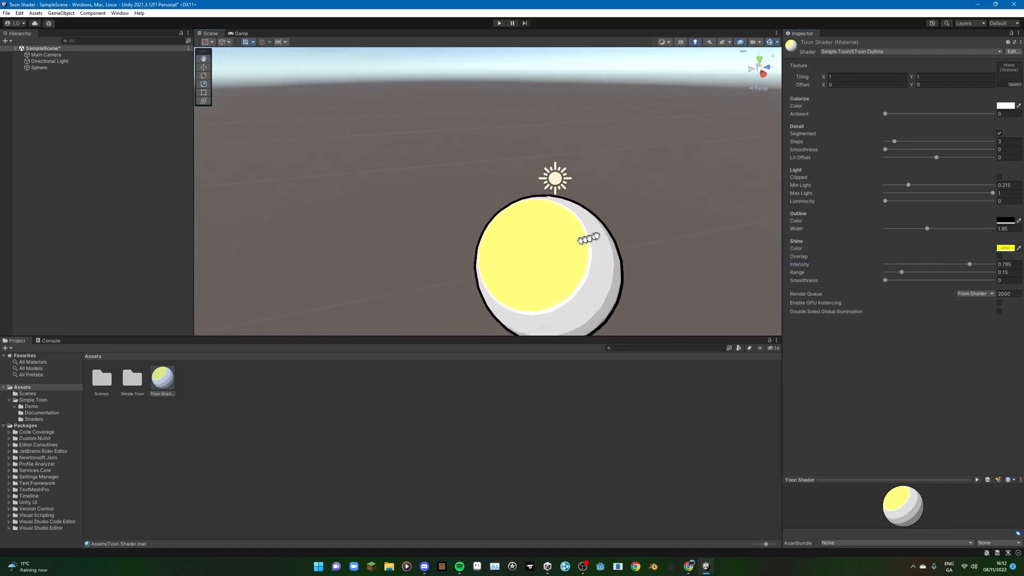
{"action": "left_click_drag", "start_coordinate": [896, 275], "coordinate": [887, 273]}
{"action": "right_click_drag", "start_coordinate": [571, 257], "coordinate": [555, 202]}
{"action": "scroll", "coordinate": [550, 204], "scroll_direction": "up", "scroll_amount": 4}
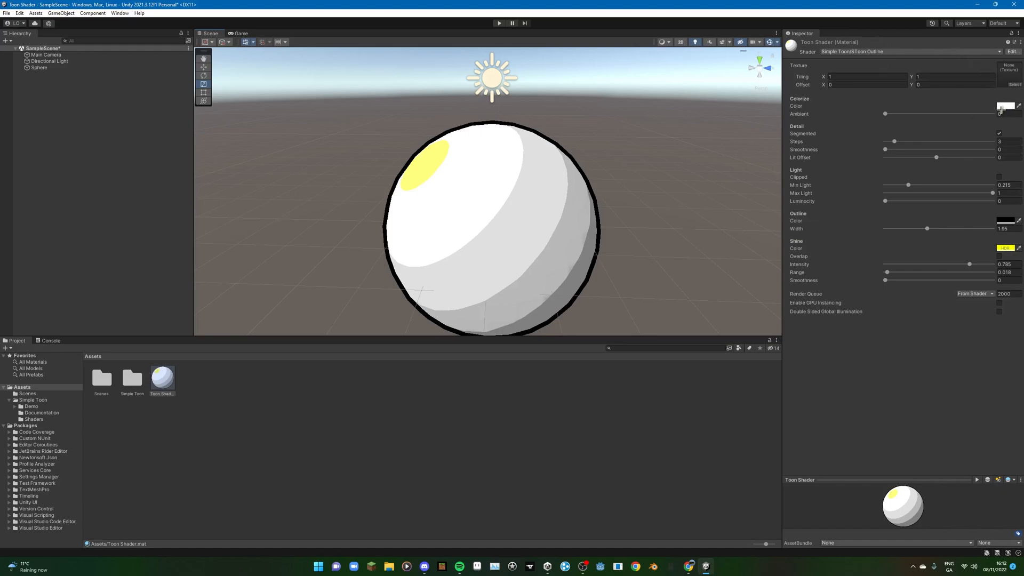
- Set the Toon Shader material's Colorize color to red (FF0000) and its Shine color to pale cream
{"action": "left_click", "coordinate": [1005, 106]}
{"action": "left_click_drag", "start_coordinate": [960, 147], "coordinate": [995, 146]}
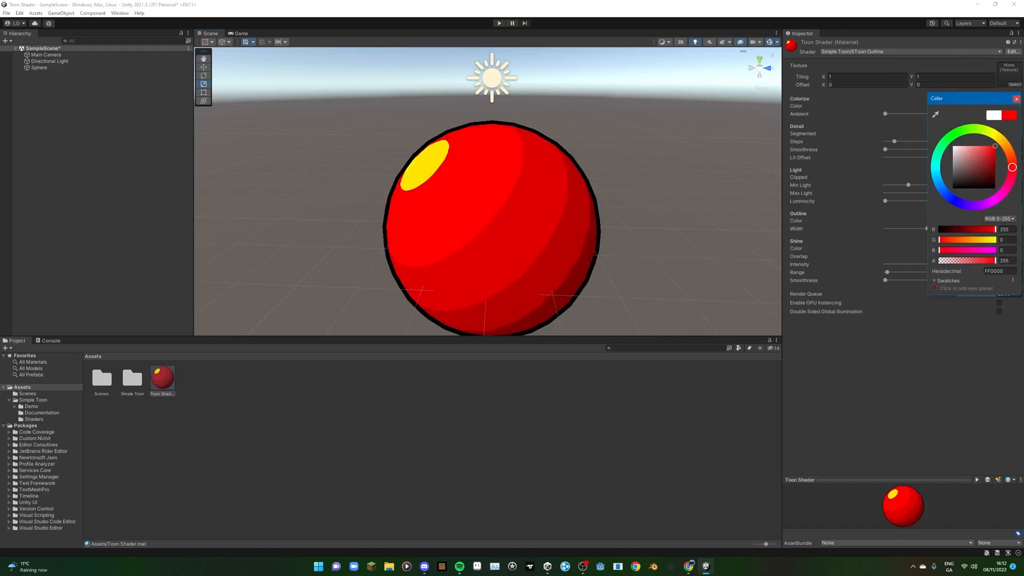
{"action": "left_click", "coordinate": [1015, 98]}
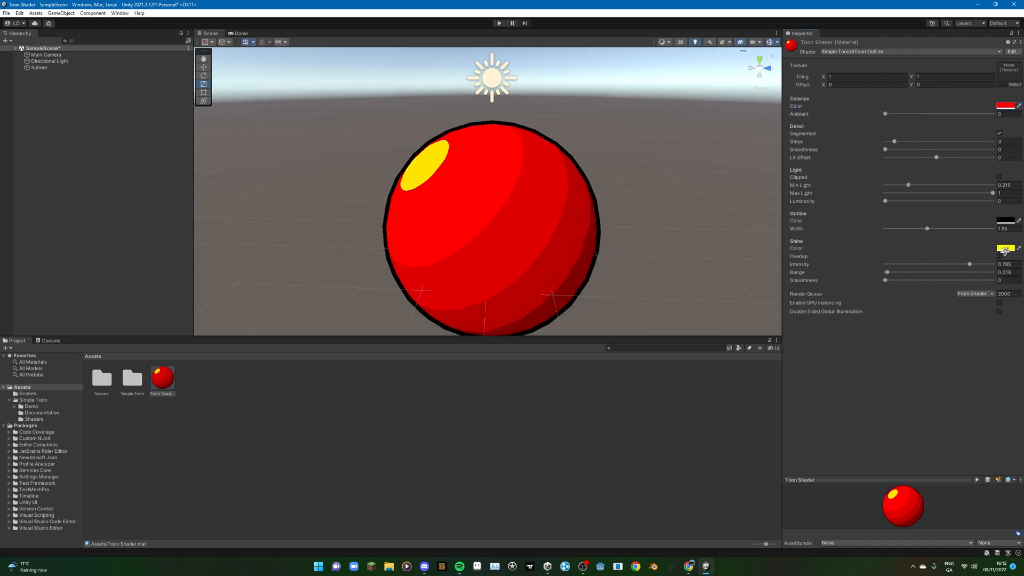
{"action": "mouse_move", "coordinate": [981, 290]}
{"action": "left_mouse_down"}
{"action": "mouse_move", "coordinate": [953, 297]}
{"action": "mouse_move", "coordinate": [967, 293]}
{"action": "left_mouse_up"}
{"action": "left_click", "coordinate": [1016, 241]}
{"action": "middle_click_drag", "start_coordinate": [585, 236], "coordinate": [590, 212]}
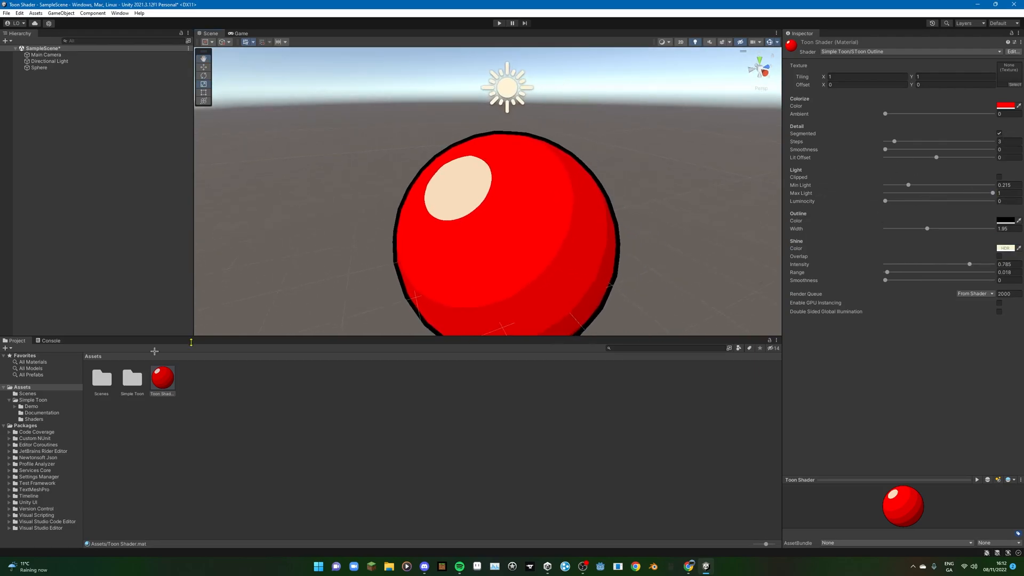
- Create a new material named "Transparent" in the Assets folder
{"action": "right_click", "coordinate": [197, 380]}
{"action": "mouse_move", "coordinate": [276, 164]}
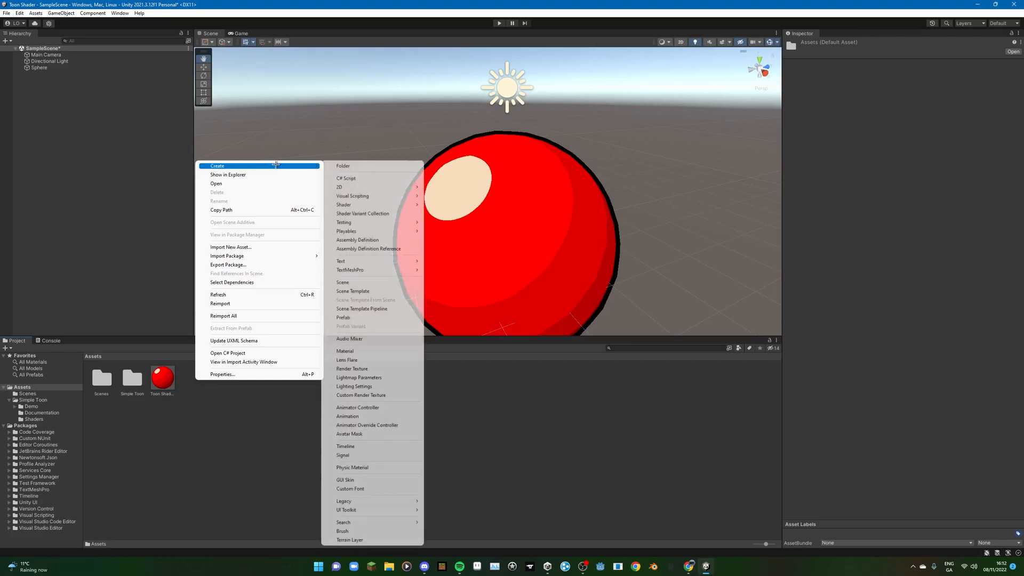
{"action": "left_click", "coordinate": [377, 351]}
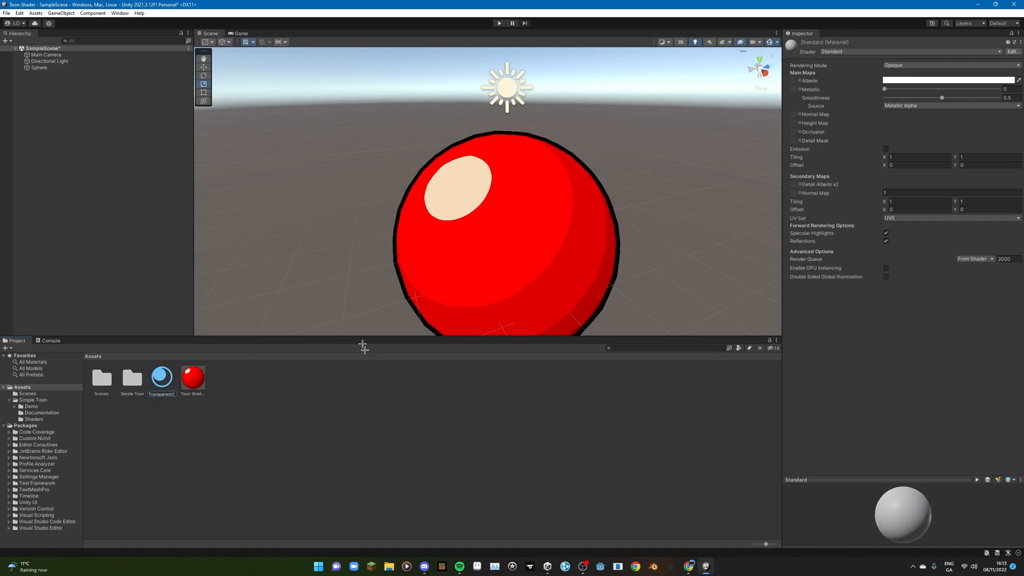
{"action": "key", "text": "Return"}
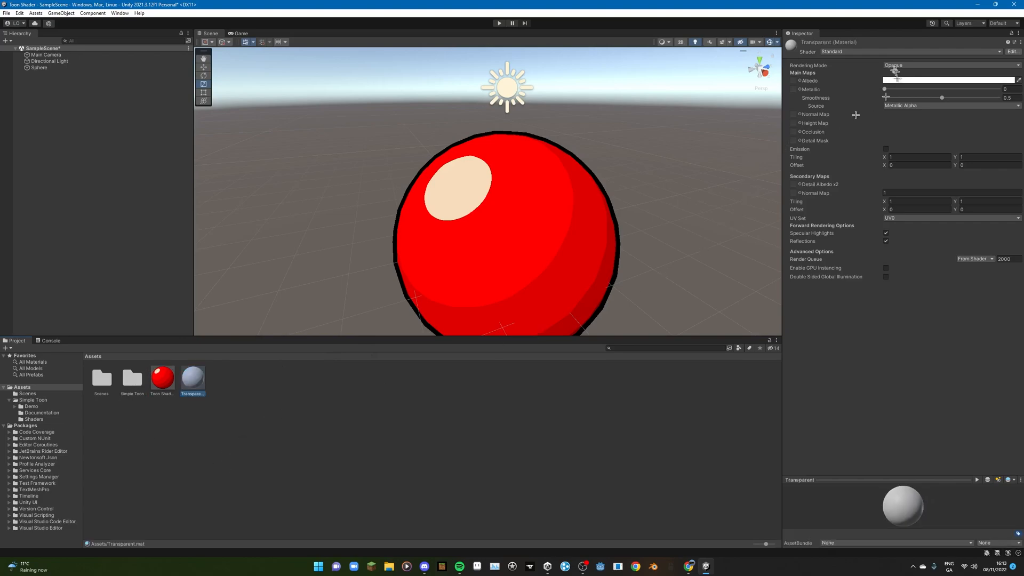
- Set the Transparent material's shader to Simple Toon/SToon Transparent
{"action": "left_click", "coordinate": [882, 52]}
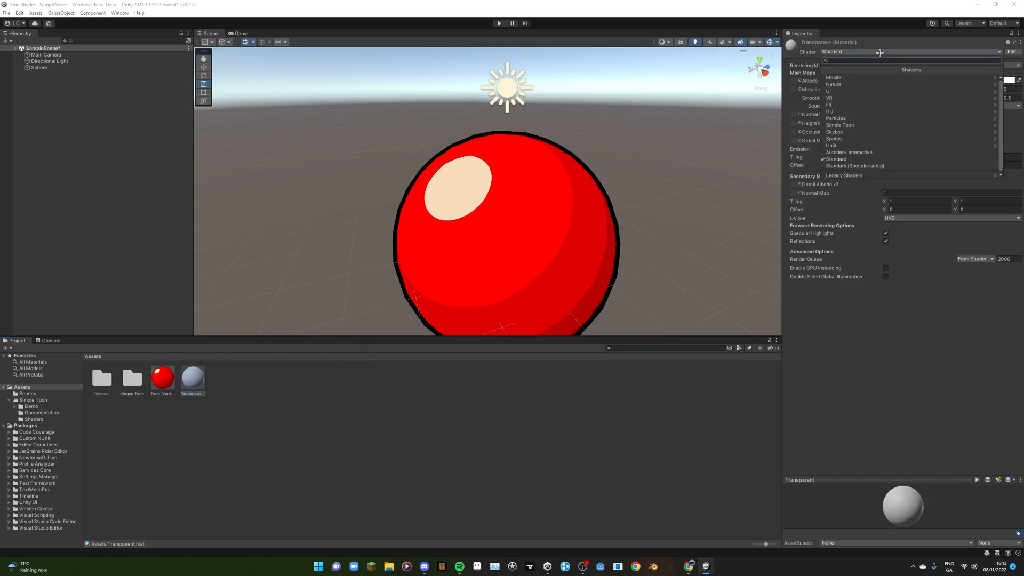
{"action": "left_click", "coordinate": [852, 125]}
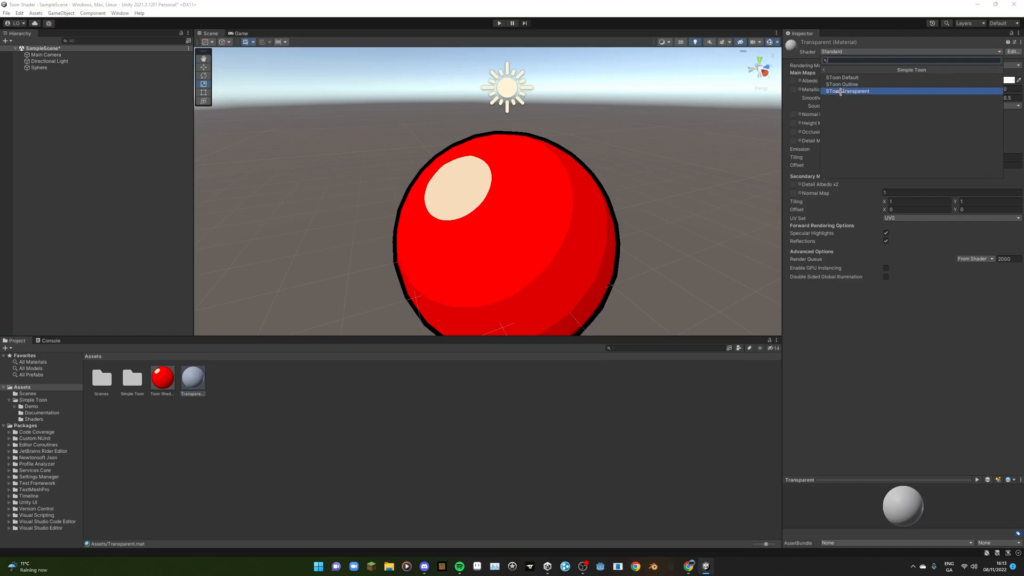
{"action": "left_click", "coordinate": [841, 92]}
{"action": "scroll", "coordinate": [630, 198], "scroll_direction": "down", "scroll_amount": 3}
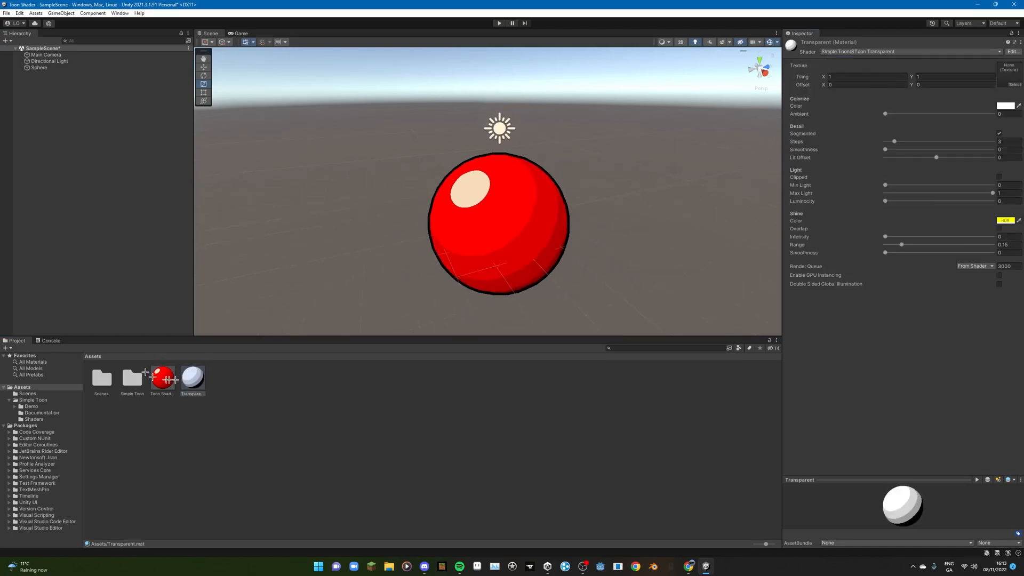
- Apply the Transparent material to the sphere and check it from several angles
{"action": "left_click_drag", "start_coordinate": [193, 379], "coordinate": [494, 255]}
{"action": "scroll", "coordinate": [497, 235], "scroll_direction": "up", "scroll_amount": 5}
{"action": "middle_click_drag", "start_coordinate": [535, 239], "coordinate": [500, 268]}
{"action": "right_click_drag", "start_coordinate": [500, 267], "coordinate": [532, 260]}
{"action": "middle_click_drag", "start_coordinate": [408, 243], "coordinate": [596, 136]}
{"action": "scroll", "coordinate": [612, 208], "scroll_direction": "down", "scroll_amount": 3}
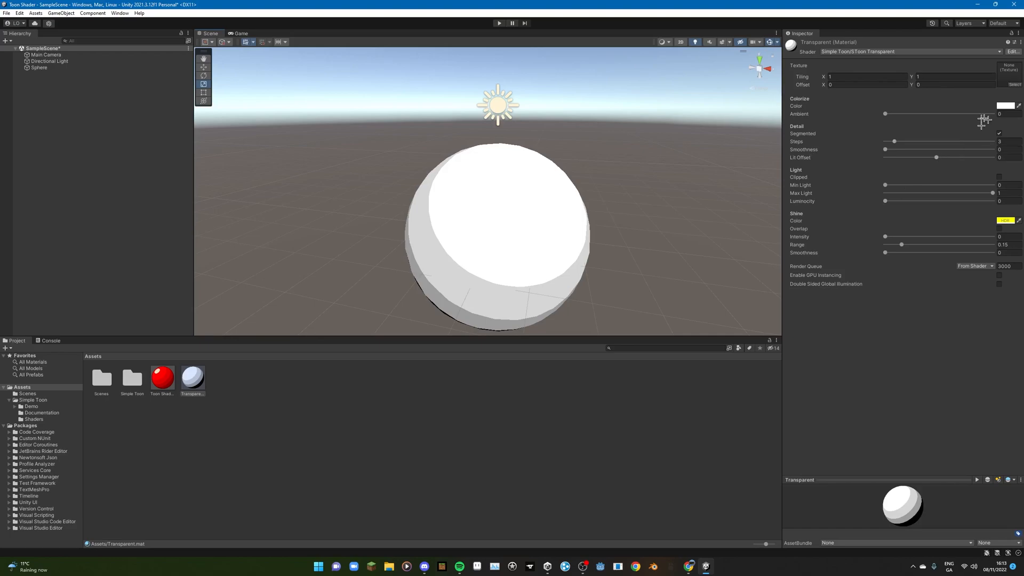
- Set the Transparent material's Colorize color to a see-through light blue with an alpha of 69
{"action": "left_click", "coordinate": [1005, 106]}
{"action": "left_click_drag", "start_coordinate": [985, 261], "coordinate": [956, 271]}
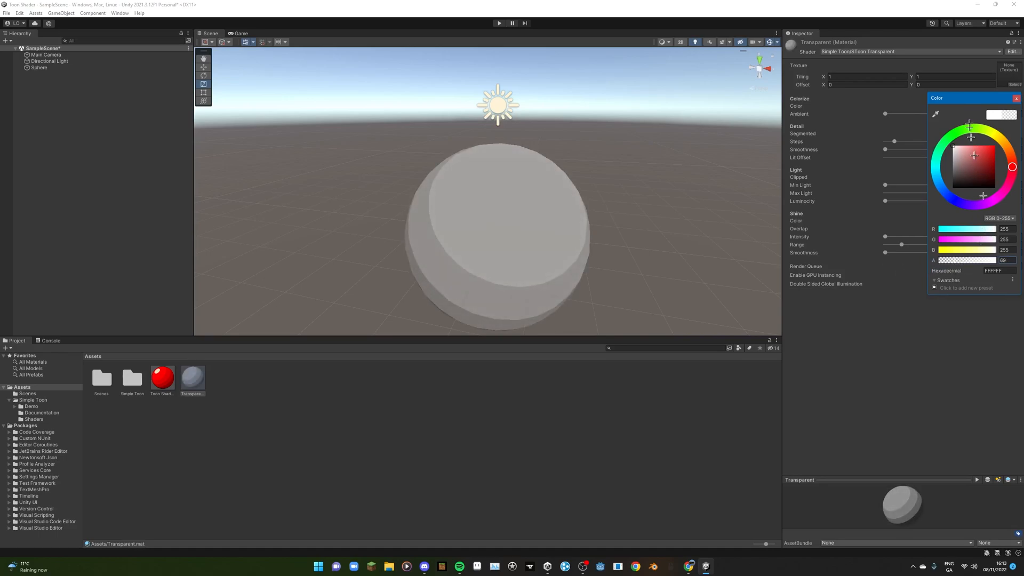
{"action": "left_click", "coordinate": [1017, 100]}
{"action": "left_click", "coordinate": [1004, 107]}
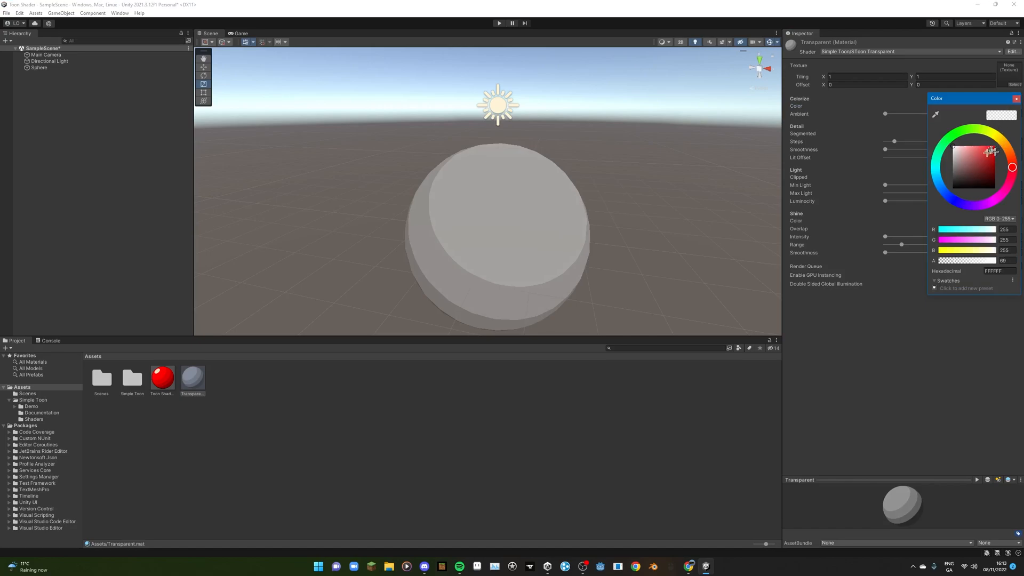
{"action": "left_click_drag", "start_coordinate": [949, 194], "coordinate": [983, 144]}
{"action": "left_click", "coordinate": [1014, 99]}
- Inspect the transparent sphere's shading and raise the Transparent material's Min Light to about 0.275
{"action": "mouse_move", "coordinate": [537, 195]}
{"action": "middle_mouse_down"}
{"action": "mouse_move", "coordinate": [651, 224]}
{"action": "mouse_move", "coordinate": [613, 161]}
{"action": "mouse_move", "coordinate": [542, 181]}
{"action": "middle_mouse_up"}
{"action": "right_click_drag", "start_coordinate": [542, 180], "coordinate": [578, 192]}
{"action": "mouse_move", "coordinate": [480, 201]}
{"action": "middle_mouse_down"}
{"action": "mouse_move", "coordinate": [633, 180]}
{"action": "mouse_move", "coordinate": [611, 196]}
{"action": "middle_mouse_up"}
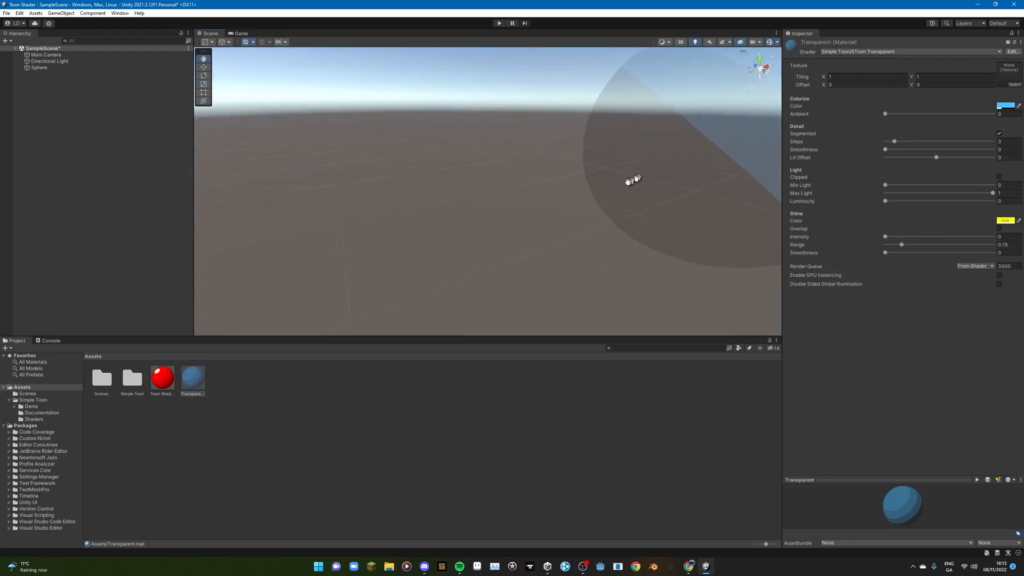
{"action": "middle_click_drag", "start_coordinate": [744, 214], "coordinate": [716, 232]}
{"action": "left_click_drag", "start_coordinate": [887, 184], "coordinate": [903, 187]}
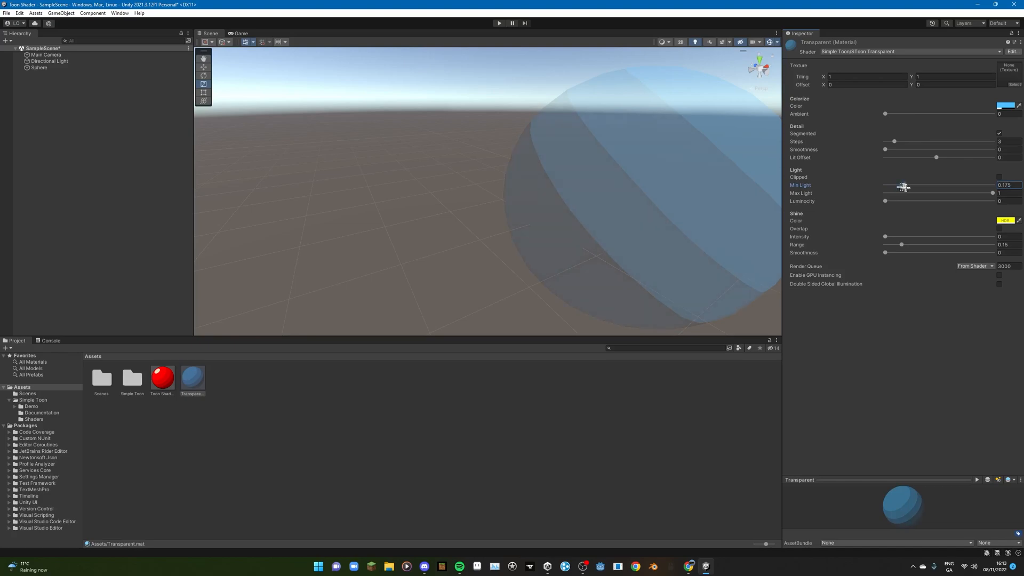
{"action": "middle_click_drag", "start_coordinate": [774, 218], "coordinate": [596, 238]}
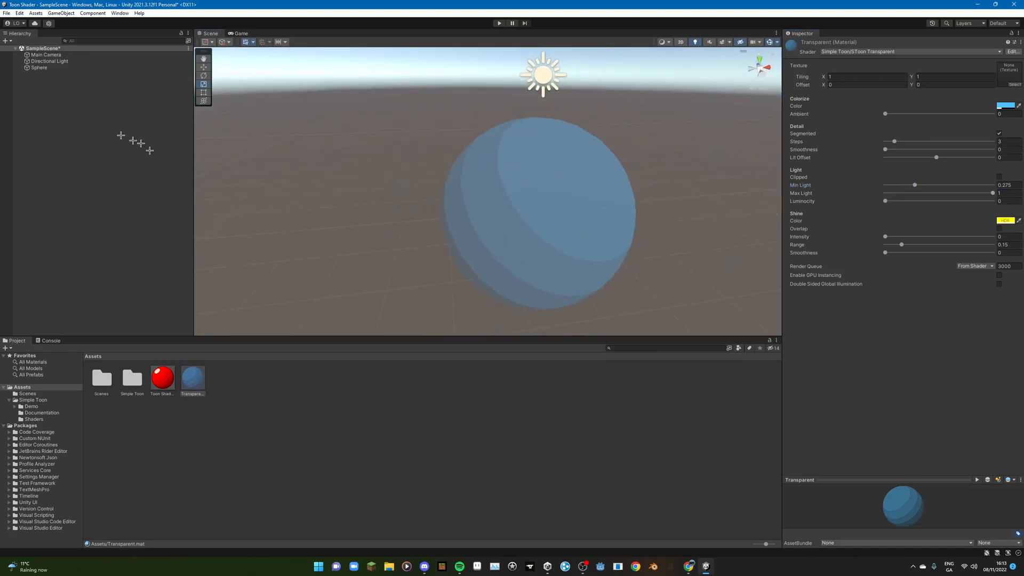
- Duplicate the sphere and move the copy along the Z axis beside the original
{"action": "right_click", "coordinate": [61, 68]}
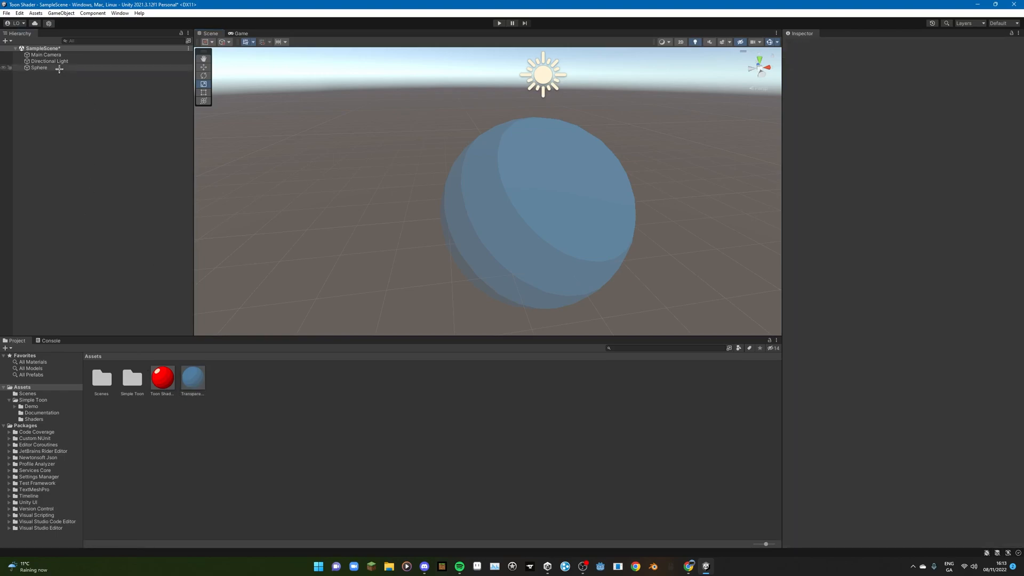
{"action": "left_click", "coordinate": [82, 122]}
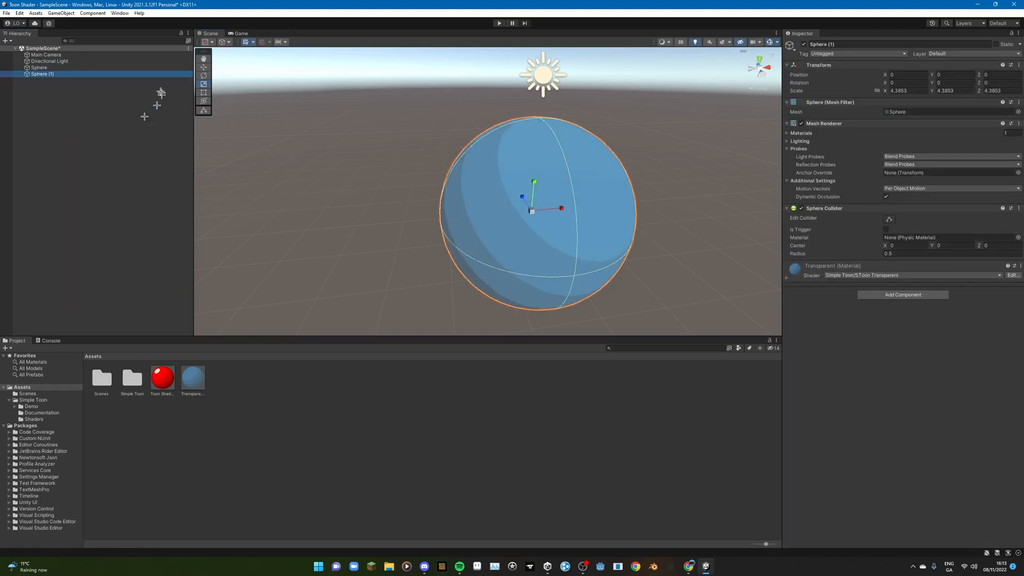
{"action": "key", "text": "w"}
{"action": "left_click_drag", "start_coordinate": [602, 225], "coordinate": [543, 167]}
{"action": "middle_click_drag", "start_coordinate": [660, 204], "coordinate": [562, 169]}
- Apply the Toon Shader material to the duplicate sphere and view it through the transparent sphere from several angles
{"action": "left_click_drag", "start_coordinate": [158, 371], "coordinate": [469, 103]}
{"action": "middle_click_drag", "start_coordinate": [468, 103], "coordinate": [486, 138]}
{"action": "left_click", "coordinate": [663, 203]}
{"action": "middle_click_drag", "start_coordinate": [677, 235], "coordinate": [443, 281]}
{"action": "scroll", "coordinate": [583, 259], "scroll_direction": "up", "scroll_amount": 3}
{"action": "scroll", "coordinate": [583, 262], "scroll_direction": "up", "scroll_amount": 3}
{"action": "right_click_drag", "start_coordinate": [597, 211], "coordinate": [568, 233]}
{"action": "middle_click_drag", "start_coordinate": [568, 234], "coordinate": [563, 204]}
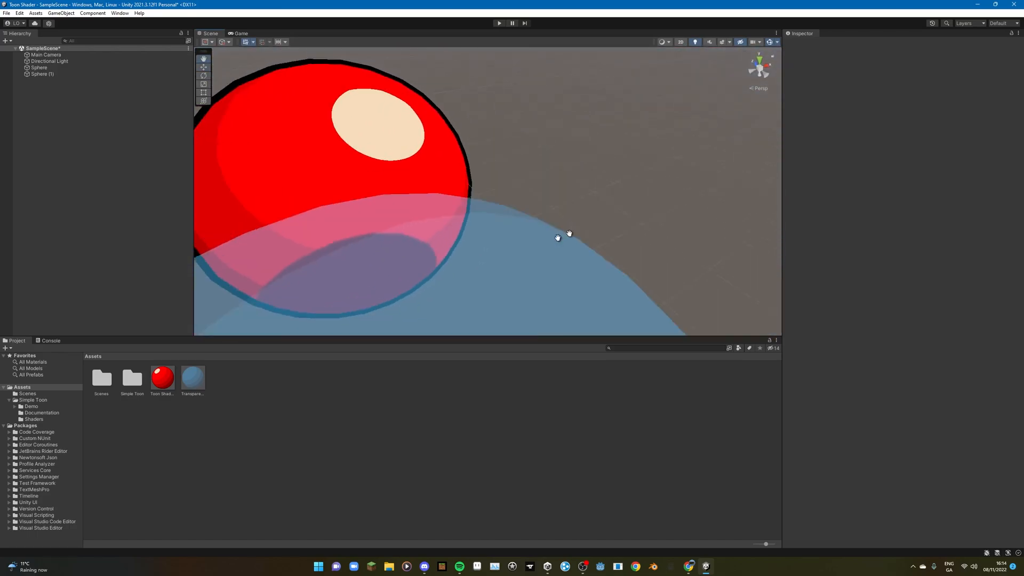
{"action": "right_click_drag", "start_coordinate": [563, 204], "coordinate": [457, 197]}
{"action": "middle_click_drag", "start_coordinate": [538, 169], "coordinate": [546, 208]}
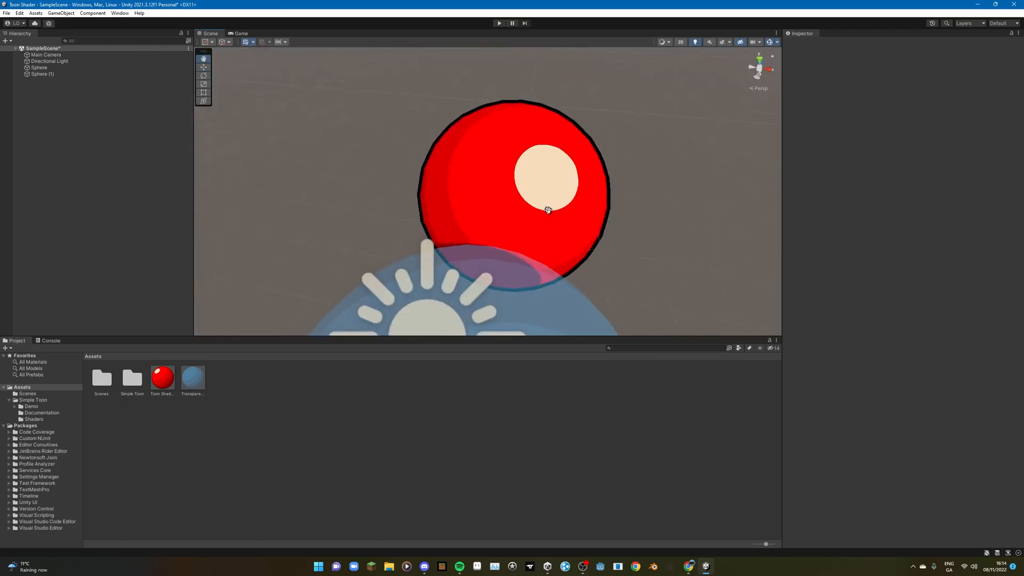
- Make Sphere (1) a child of Sphere in the scene hierarchy
{"action": "left_click_drag", "start_coordinate": [90, 74], "coordinate": [90, 68]}
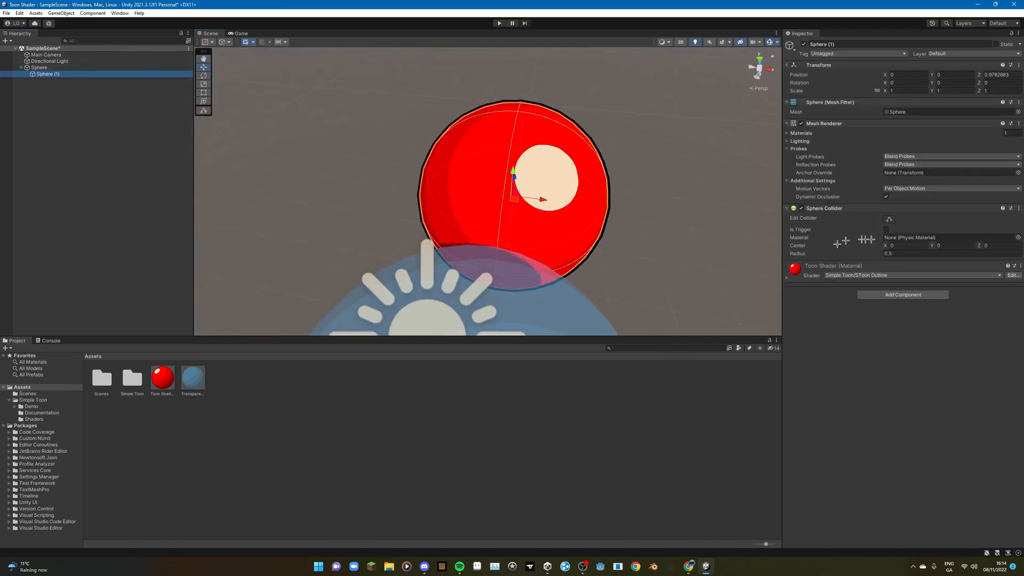
- Set the Toon Shader material's Steps to about 3.71 and Smoothness to 1, then check the blended shading bands
{"action": "left_click", "coordinate": [170, 380]}
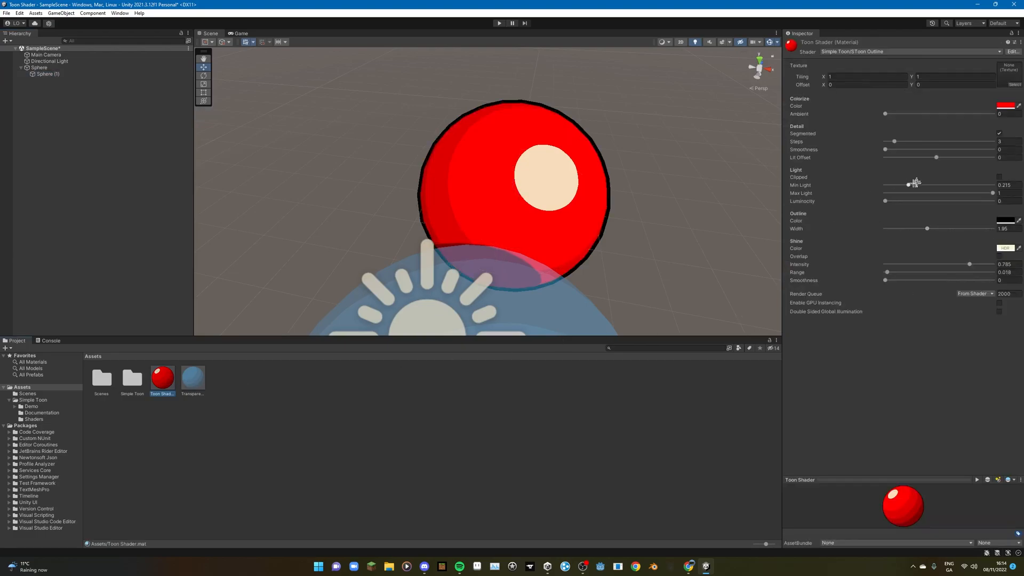
{"action": "mouse_move", "coordinate": [892, 140]}
{"action": "left_mouse_down"}
{"action": "mouse_move", "coordinate": [916, 142]}
{"action": "mouse_move", "coordinate": [879, 162]}
{"action": "mouse_move", "coordinate": [909, 159]}
{"action": "mouse_move", "coordinate": [888, 162]}
{"action": "mouse_move", "coordinate": [894, 150]}
{"action": "left_mouse_up"}
{"action": "left_click_drag", "start_coordinate": [965, 152], "coordinate": [993, 150]}
{"action": "left_click_drag", "start_coordinate": [915, 174], "coordinate": [993, 150]}
{"action": "left_click_drag", "start_coordinate": [555, 169], "coordinate": [661, 177], "text": "alt"}
{"action": "middle_click_drag", "start_coordinate": [566, 187], "coordinate": [697, 170]}
{"action": "left_click_drag", "start_coordinate": [632, 199], "coordinate": [561, 254], "text": "alt"}
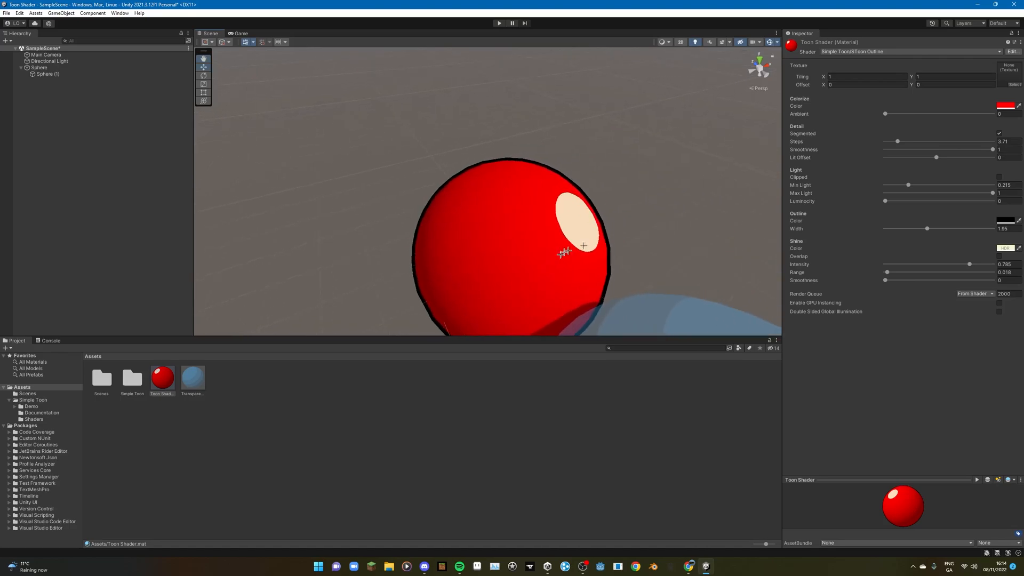
- Raise the Toon Shader material's Lit Offset to 1.1 and check the lit area on the red sphere
{"action": "mouse_move", "coordinate": [940, 155]}
{"action": "left_mouse_down"}
{"action": "mouse_move", "coordinate": [957, 159]}
{"action": "mouse_move", "coordinate": [882, 162]}
{"action": "mouse_move", "coordinate": [1018, 177]}
{"action": "left_mouse_up"}
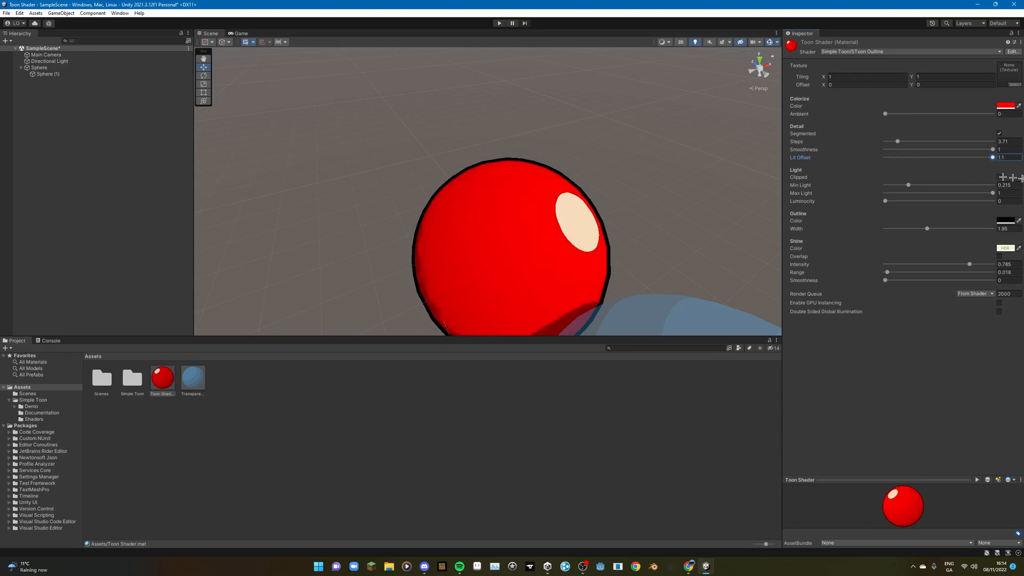
{"action": "middle_click_drag", "start_coordinate": [678, 133], "coordinate": [756, 137]}
{"action": "middle_click_drag", "start_coordinate": [604, 215], "coordinate": [552, 184]}
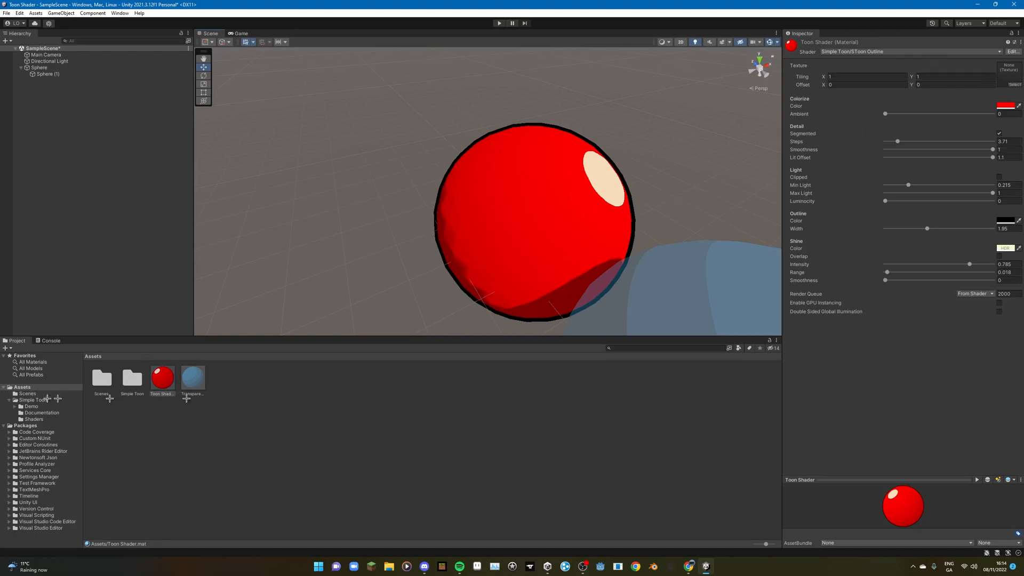
- Assign the built-in Knob texture to the Toon Shader material and view it on the sphere
{"action": "left_click", "coordinate": [1015, 82]}
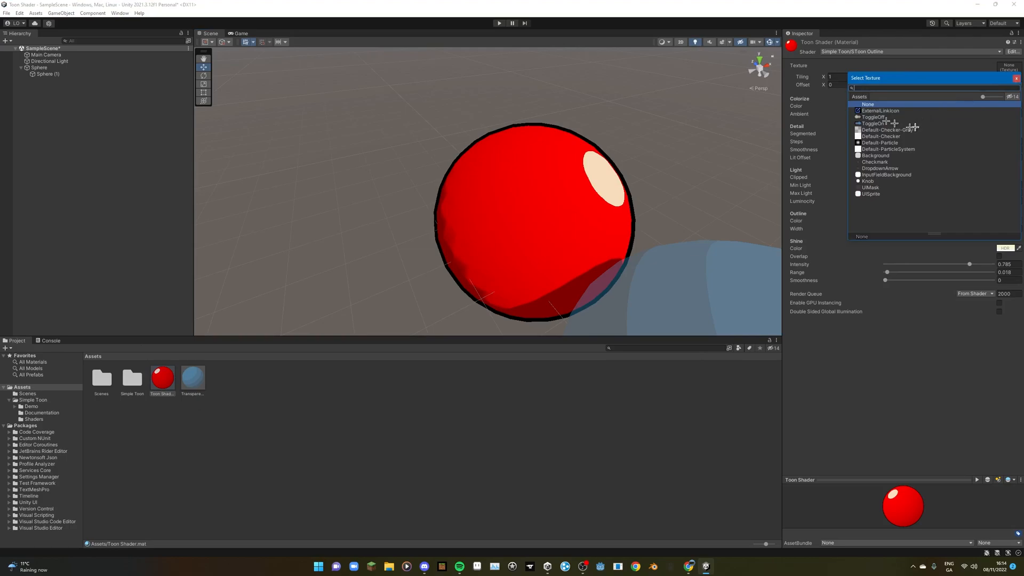
{"action": "left_click", "coordinate": [868, 182]}
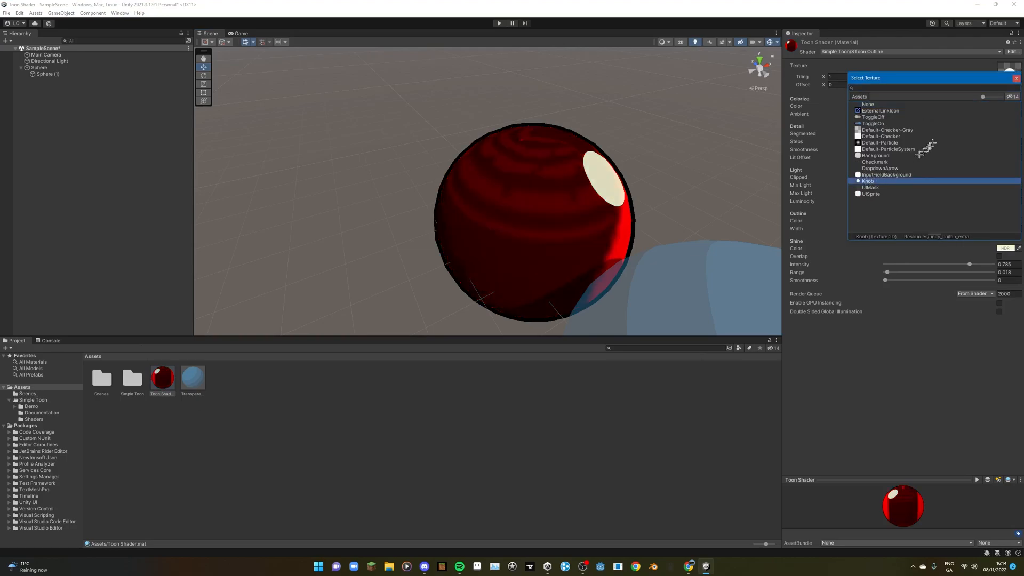
{"action": "left_click", "coordinate": [1015, 78]}
{"action": "middle_click_drag", "start_coordinate": [579, 227], "coordinate": [611, 212]}
- Set the Toon Shader material's texture Tiling X to about -68.81 and examine both spheres from several angles and distances
{"action": "left_click_drag", "start_coordinate": [823, 78], "coordinate": [862, 100]}
{"action": "middle_click_drag", "start_coordinate": [681, 183], "coordinate": [487, 153]}
{"action": "right_click_drag", "start_coordinate": [635, 154], "coordinate": [520, 151]}
{"action": "middle_click_drag", "start_coordinate": [519, 151], "coordinate": [341, 197]}
{"action": "right_click_drag", "start_coordinate": [597, 160], "coordinate": [490, 154]}
{"action": "middle_click_drag", "start_coordinate": [474, 192], "coordinate": [633, 175]}
{"action": "scroll", "coordinate": [633, 175], "scroll_direction": "down", "scroll_amount": 3}
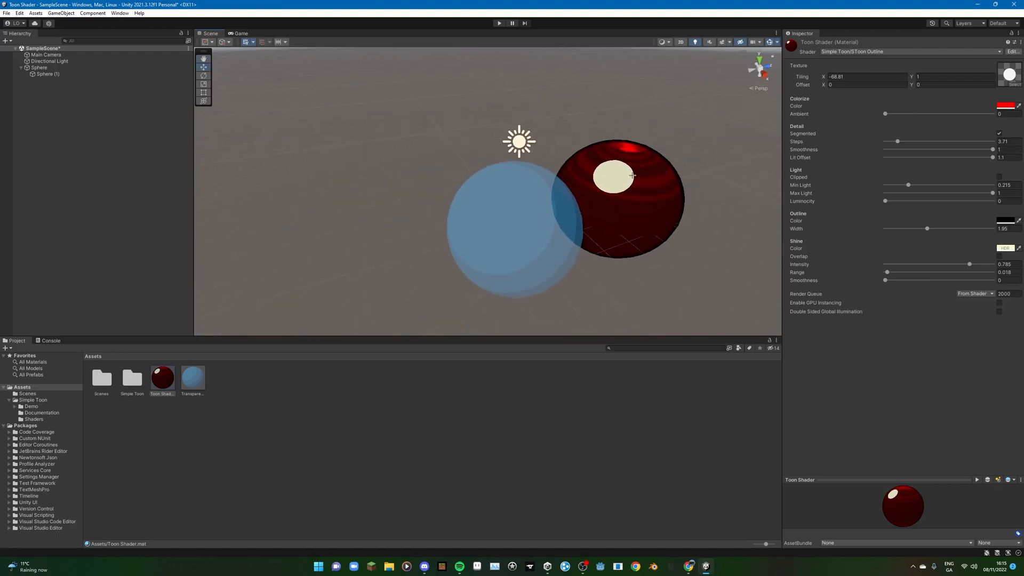
{"action": "scroll", "coordinate": [633, 175], "scroll_direction": "down", "scroll_amount": 4}
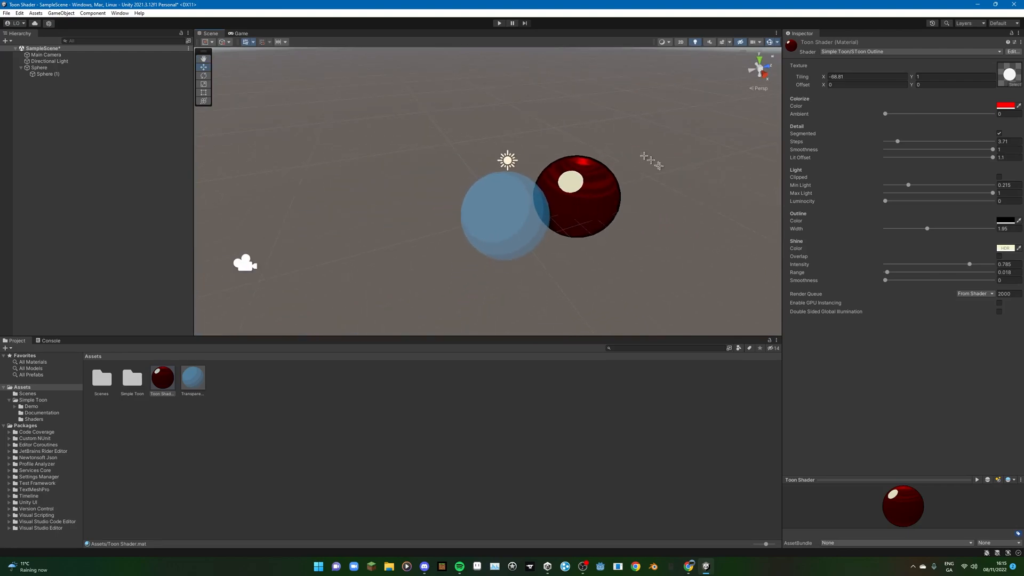
{"action": "middle_click_drag", "start_coordinate": [605, 197], "coordinate": [476, 213]}
{"action": "scroll", "coordinate": [484, 193], "scroll_direction": "up", "scroll_amount": 5}
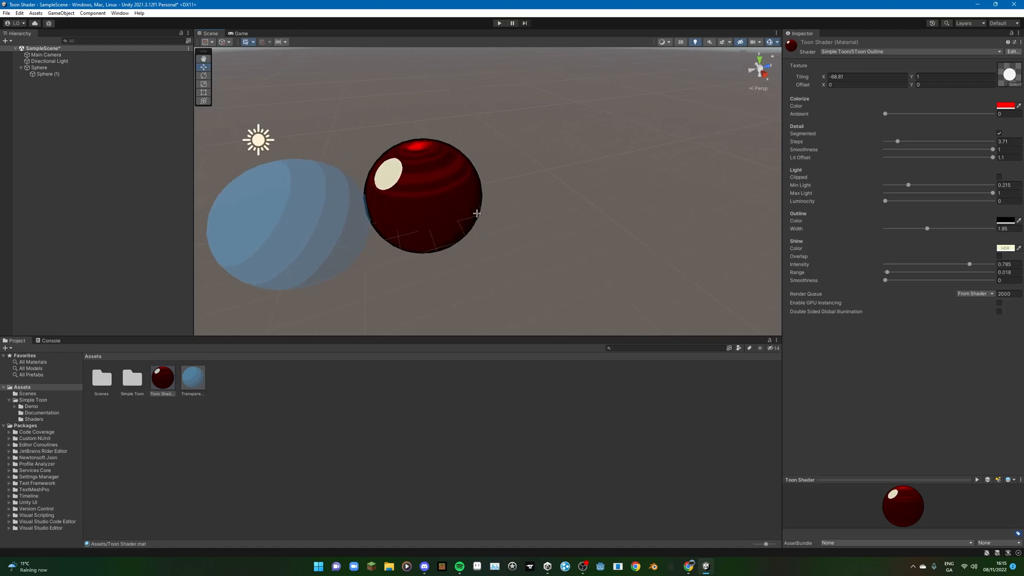